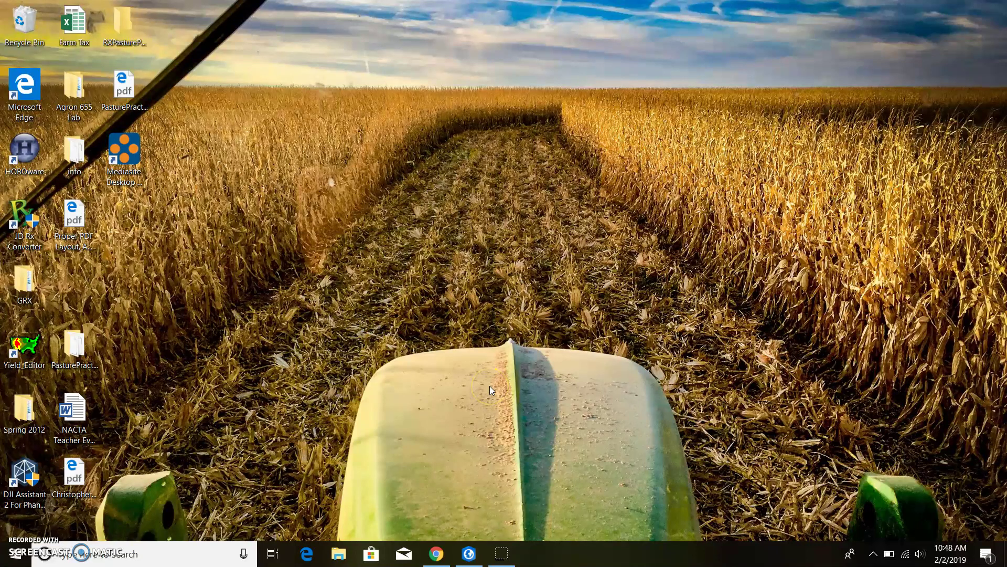
Set ArcGIS Pro aside and bring up the MF2586 soil test PDF in Chrome
click(469, 553)
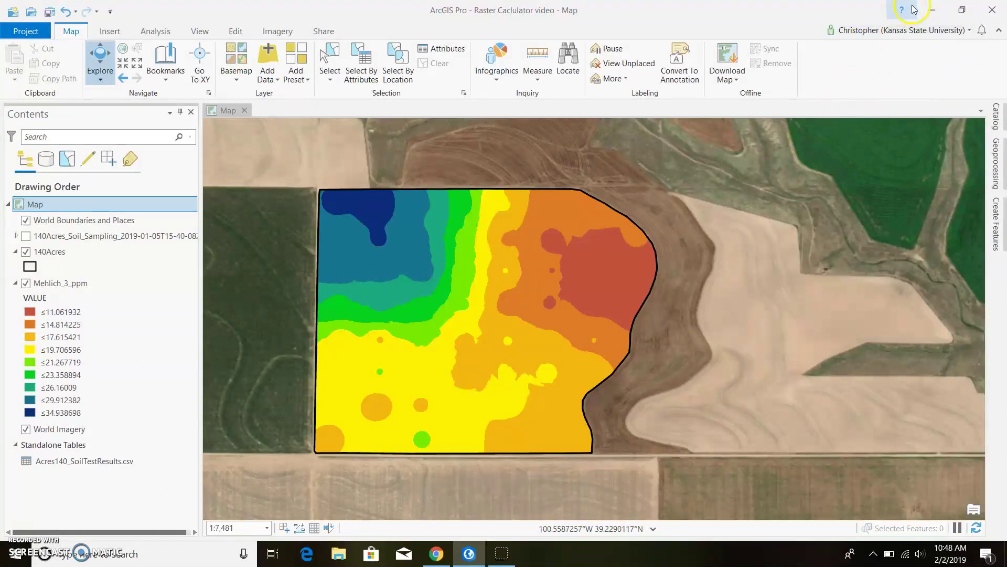
click(932, 10)
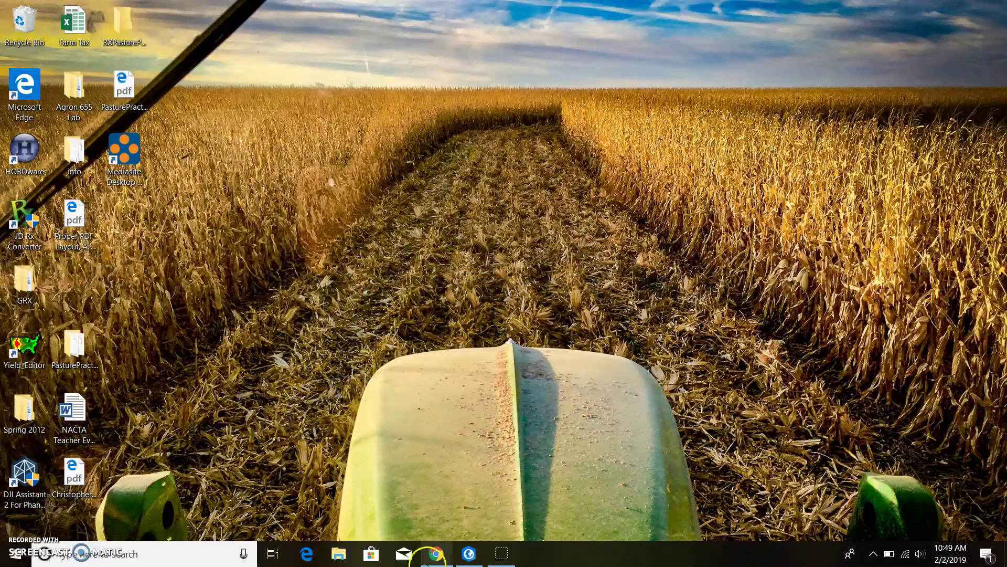
click(436, 553)
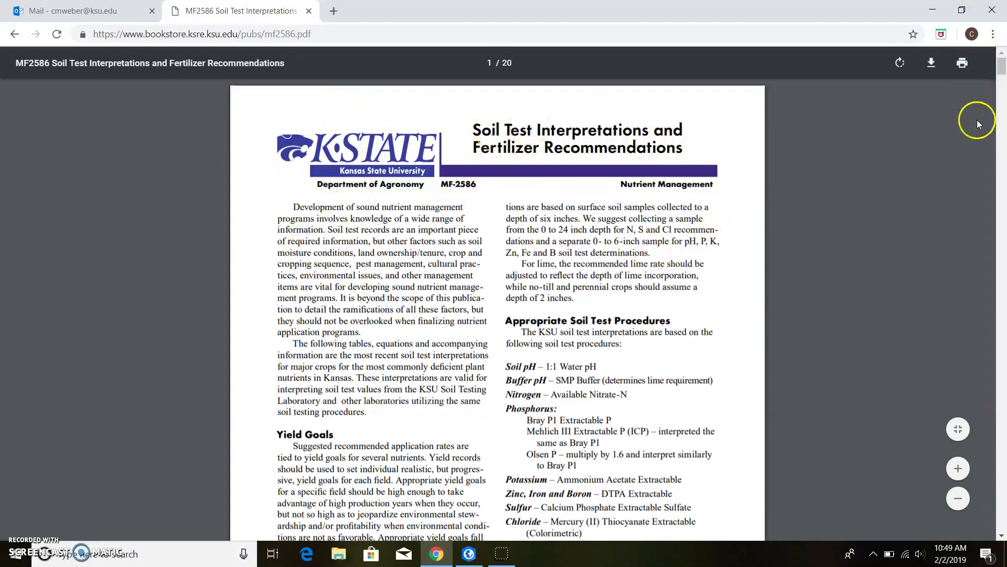
Scroll the PDF to page 7's Phosphorus and Potassium Crop Removal Values table
drag(1001, 72, 1002, 139)
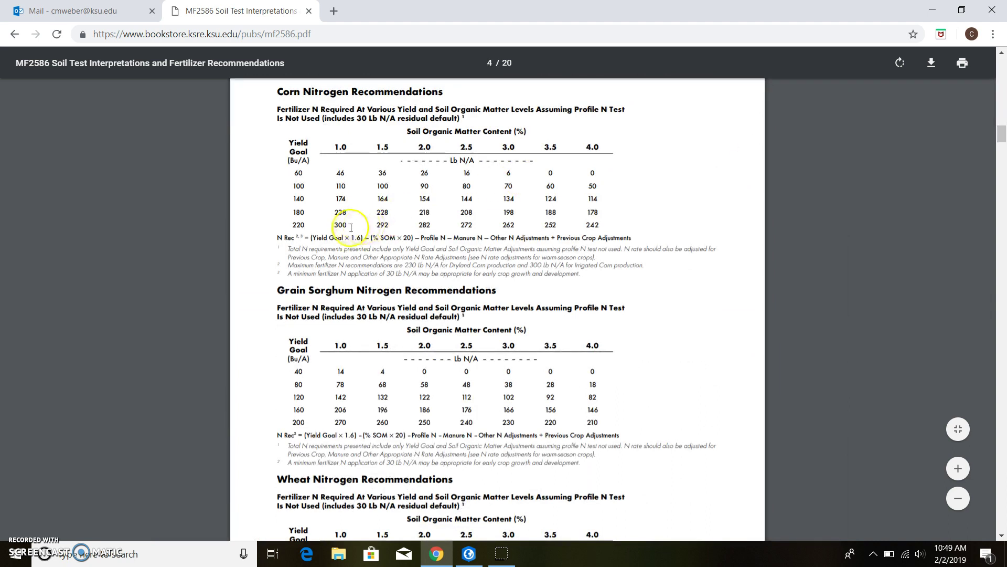
drag(311, 237, 602, 232)
click(651, 246)
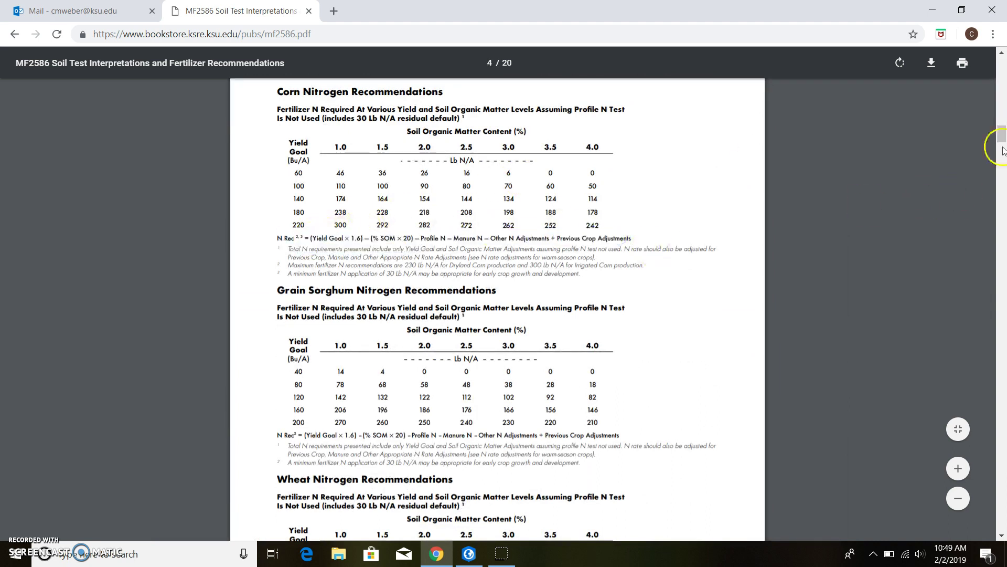
drag(1000, 137, 1000, 138)
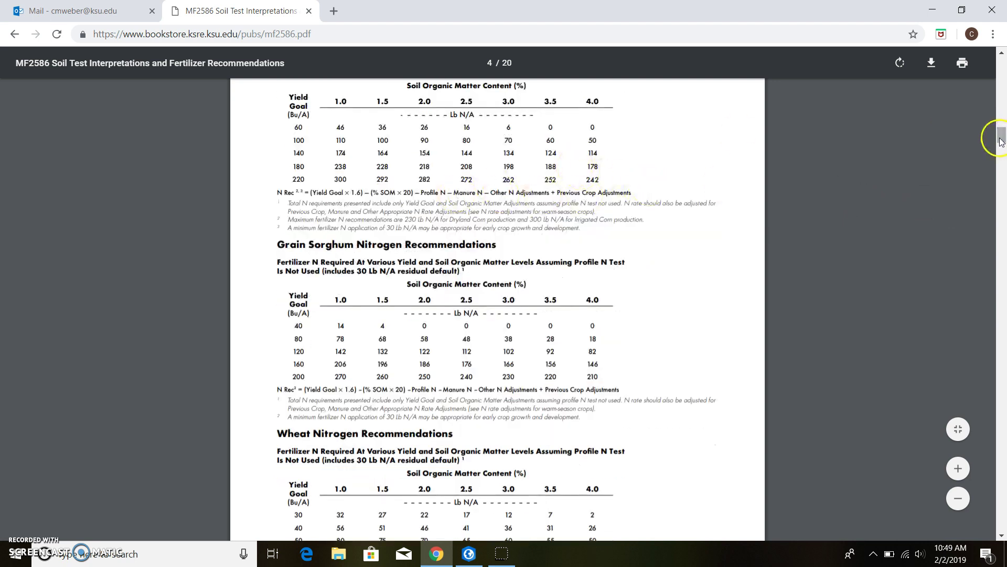
drag(1000, 138, 1003, 200)
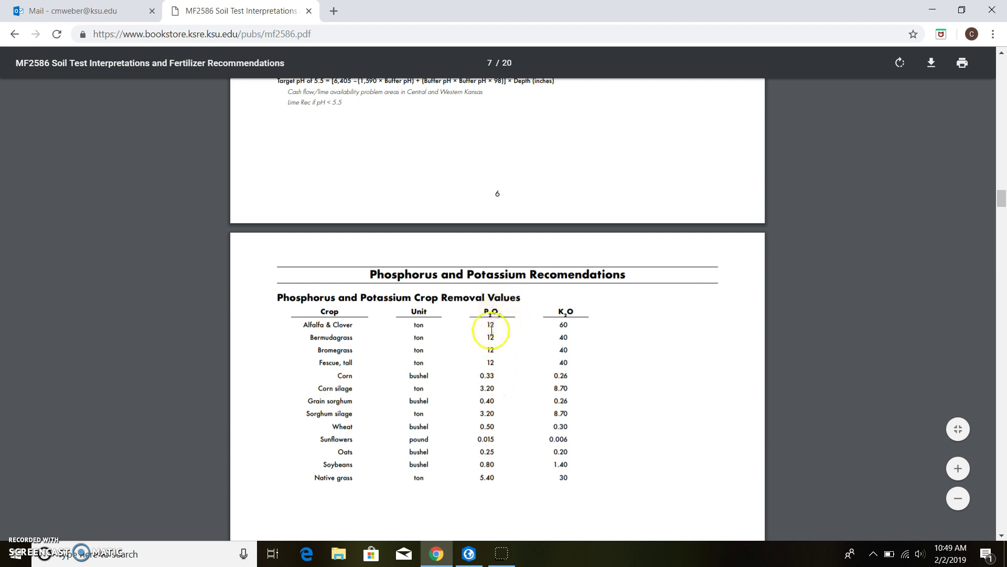
click(331, 376)
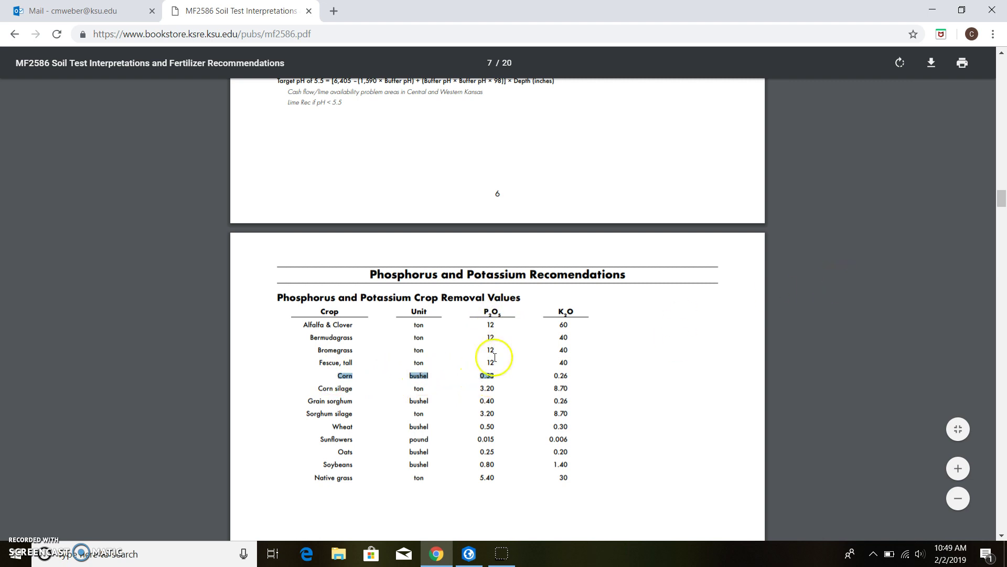
click(514, 373)
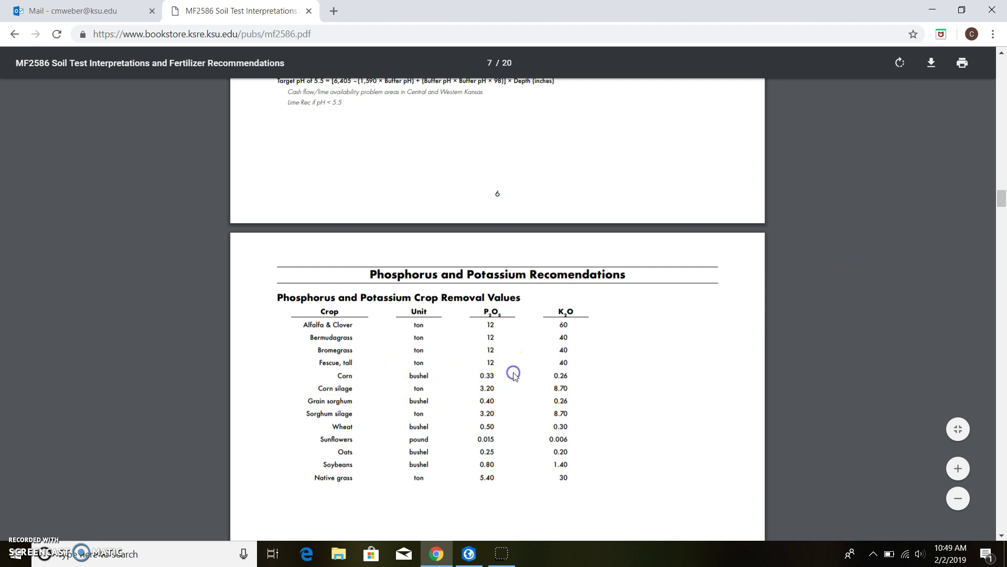
Scroll to page 8 and highlight the Phosphorus Build-Maintenance Rec formula
drag(1001, 204, 1002, 234)
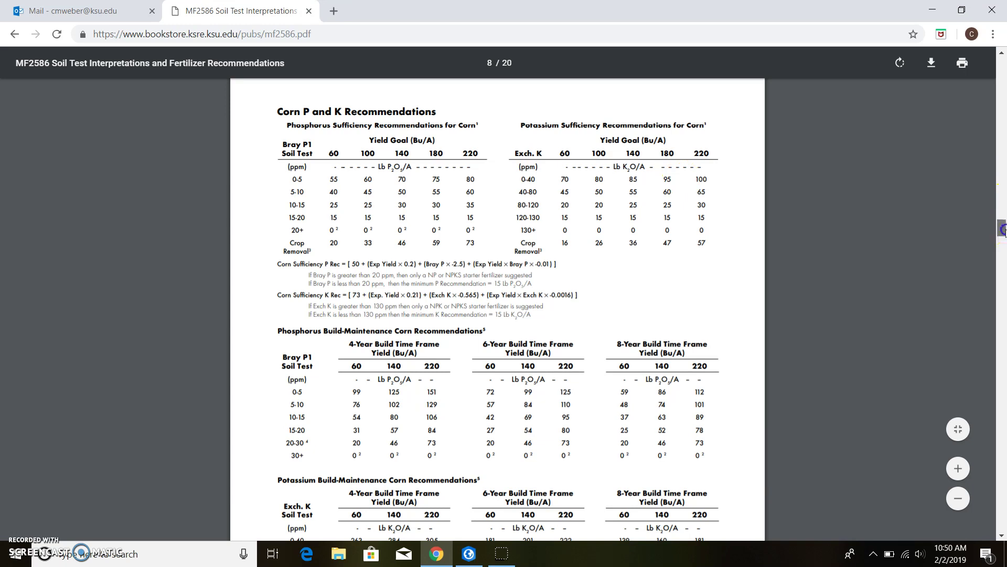
drag(1002, 229, 1002, 235)
scroll(1002, 235, down, 1)
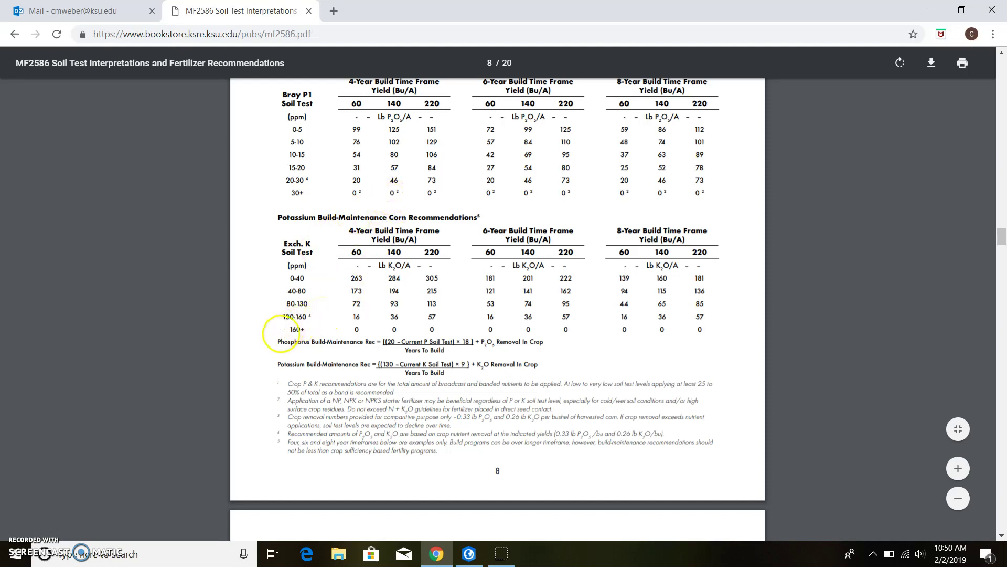
drag(274, 342, 542, 344)
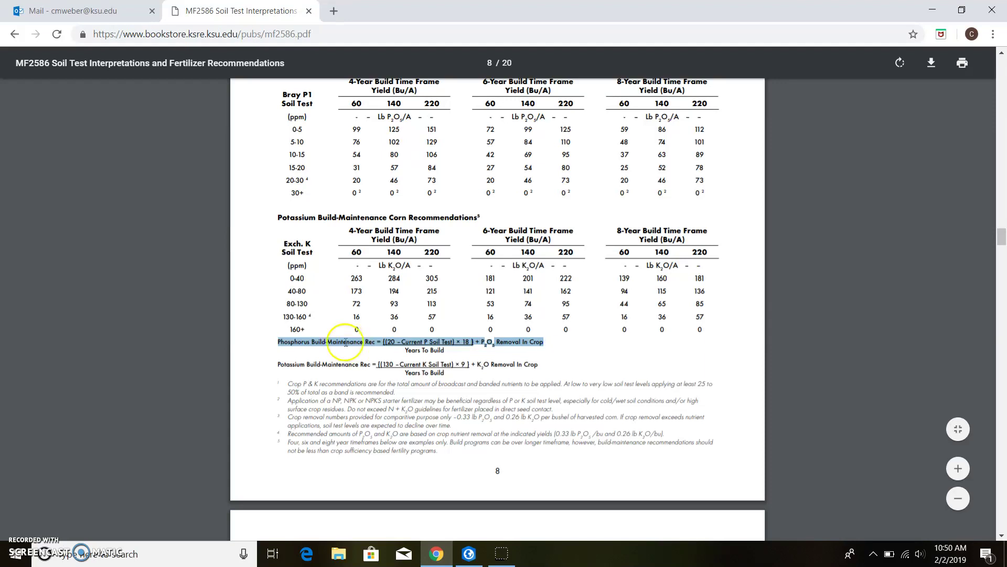
click(512, 361)
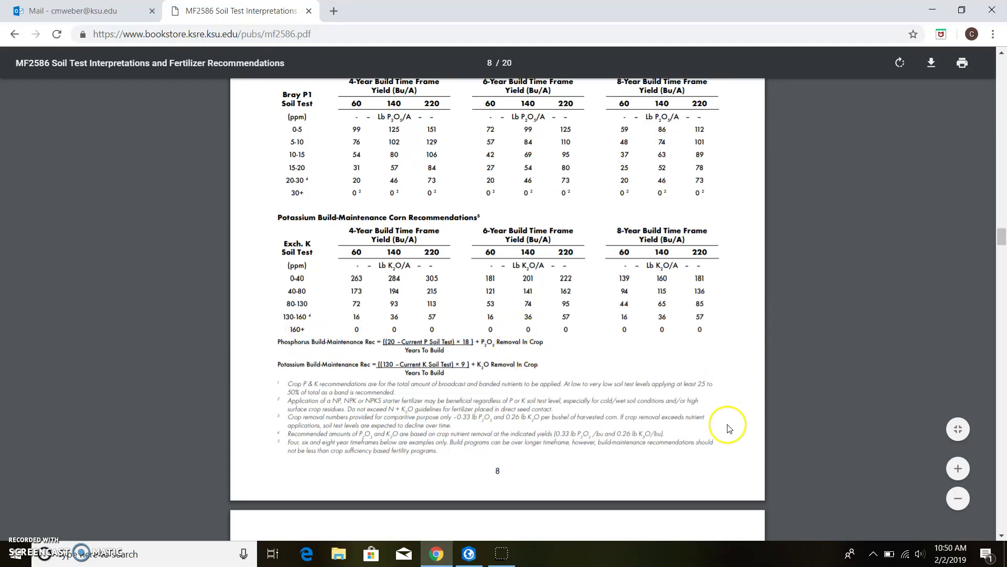
Search Geoprocessing for 'raster calculator' and open a fresh Raster Calculator tool under Map Algebra
click(469, 552)
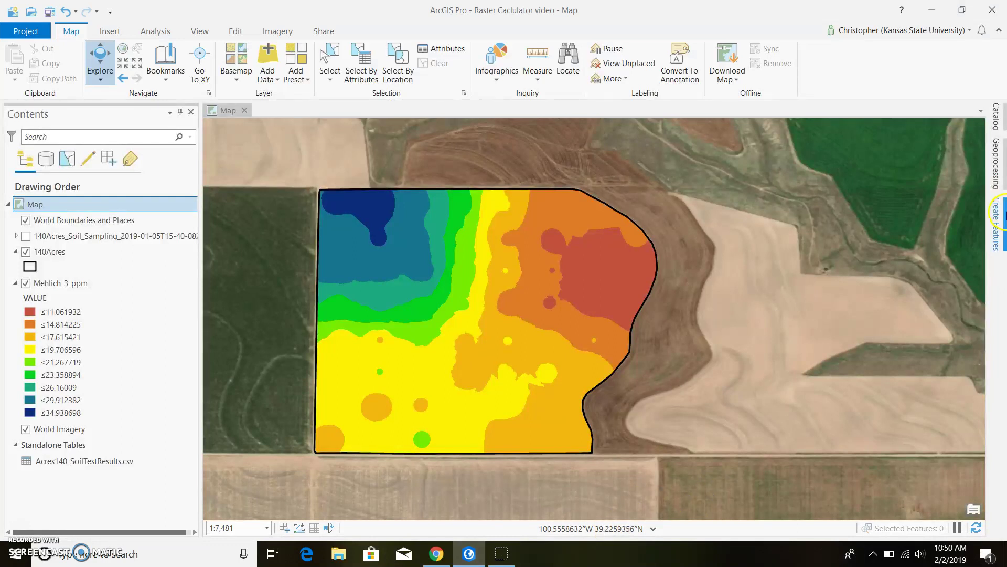
click(996, 163)
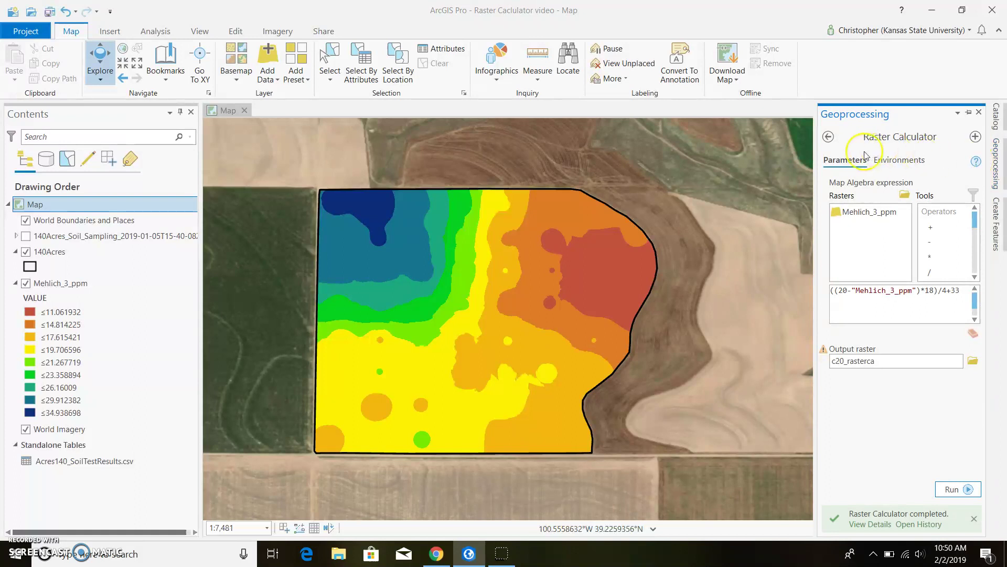
click(829, 137)
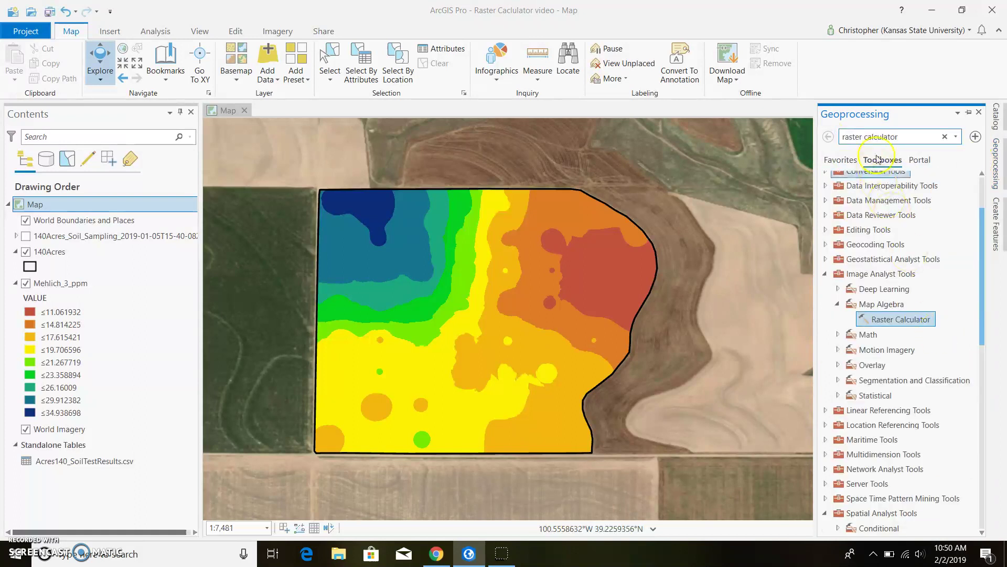
click(909, 137)
key(Return)
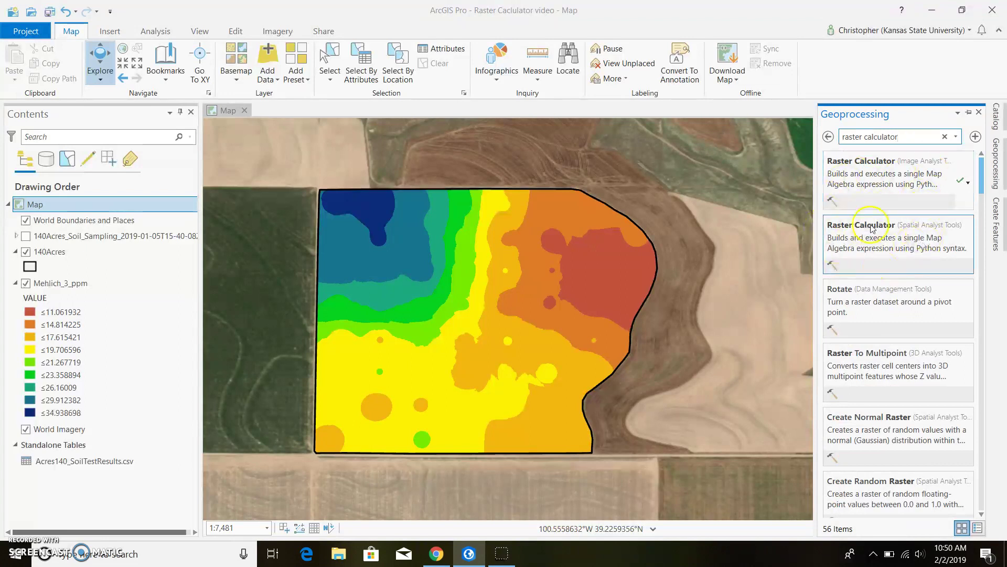
click(944, 229)
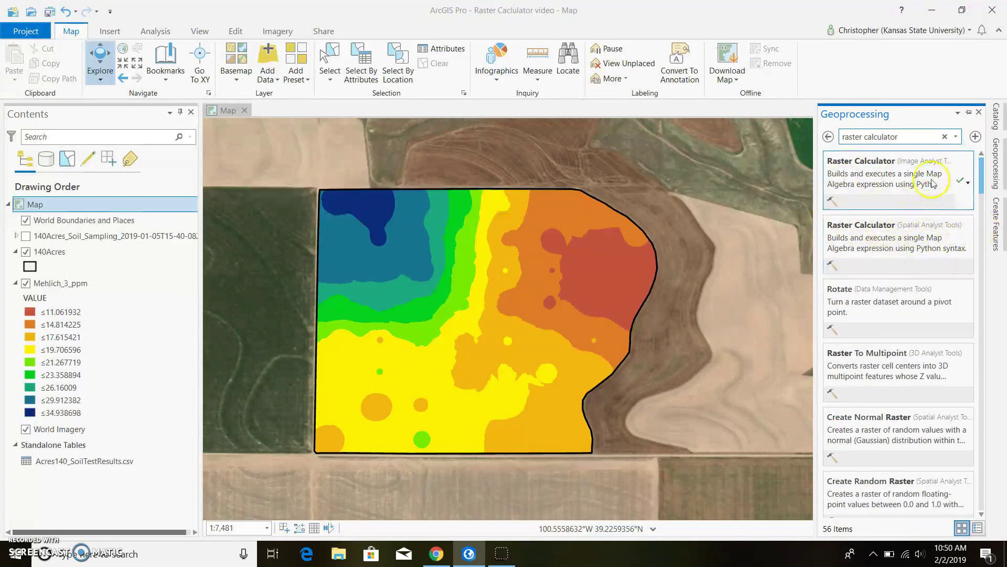
click(922, 164)
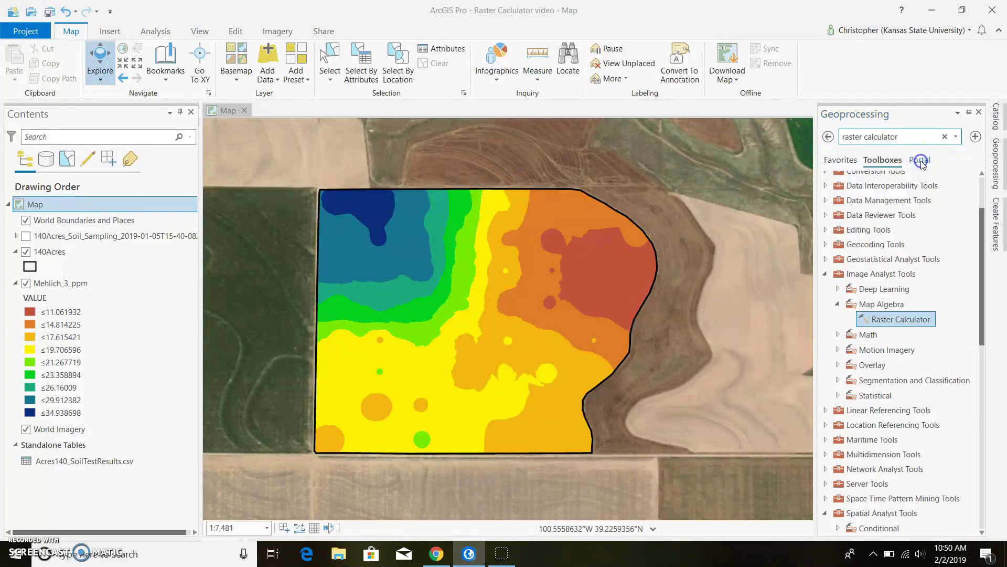
double_click(903, 319)
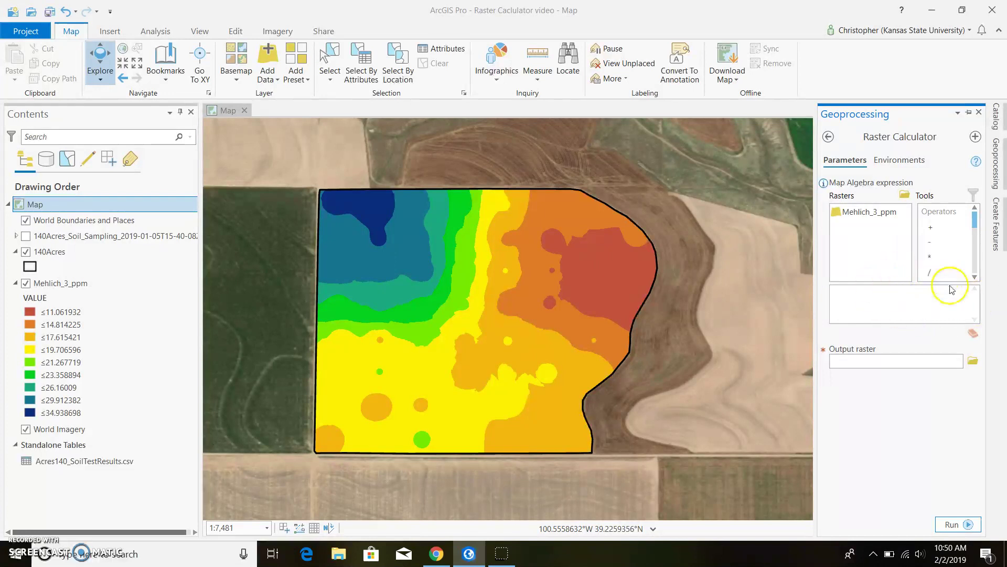
Place ArcGIS Pro beside the PDF, check the phosphorus formula, and begin the expression with ((20-
click(962, 9)
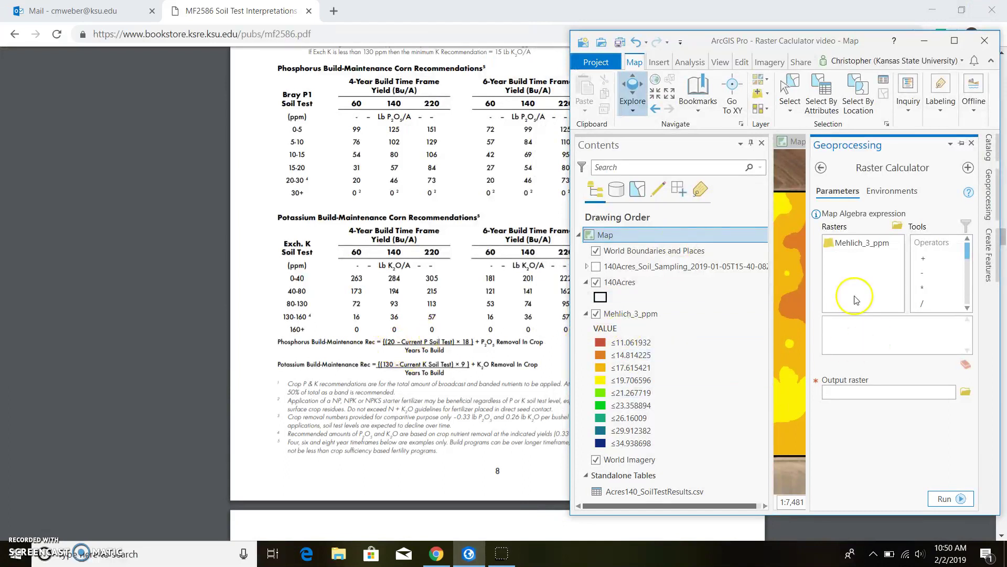
click(843, 320)
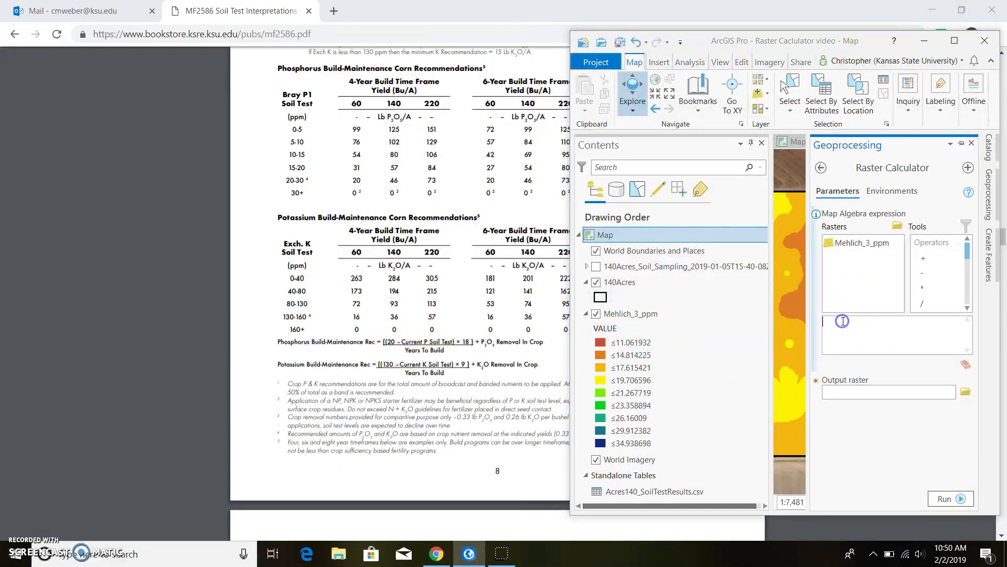
click(380, 342)
drag(381, 342, 430, 344)
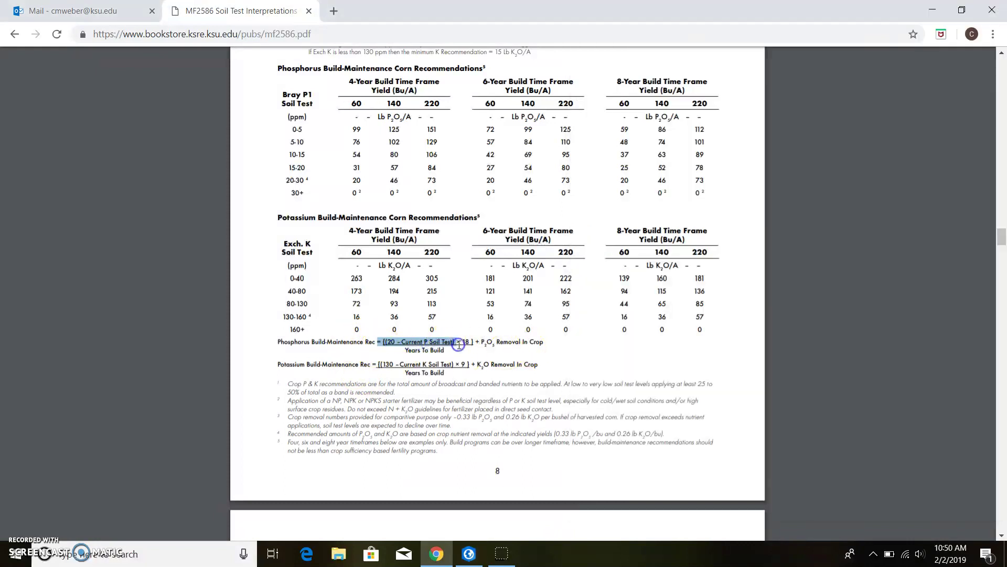
click(469, 554)
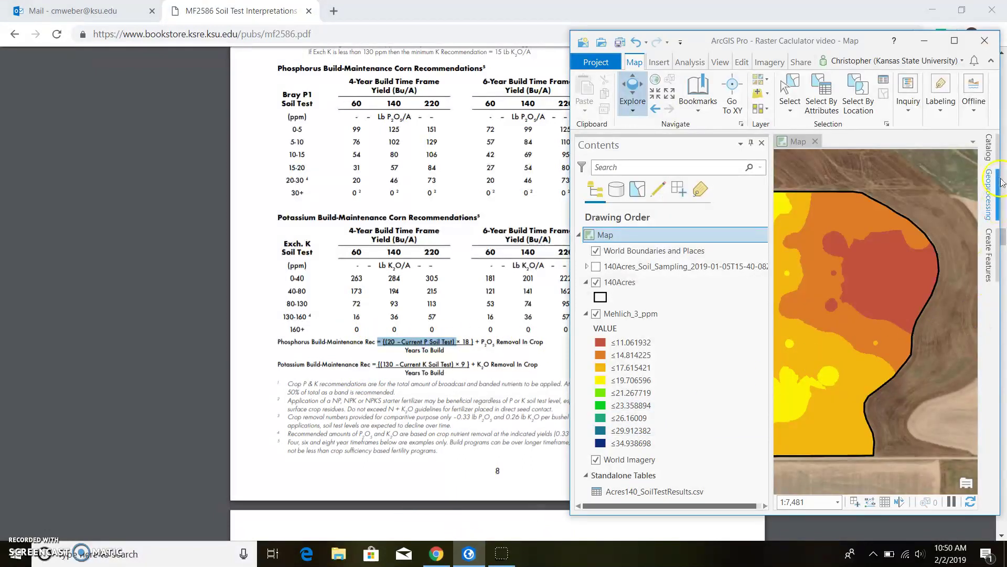
click(989, 193)
click(830, 319)
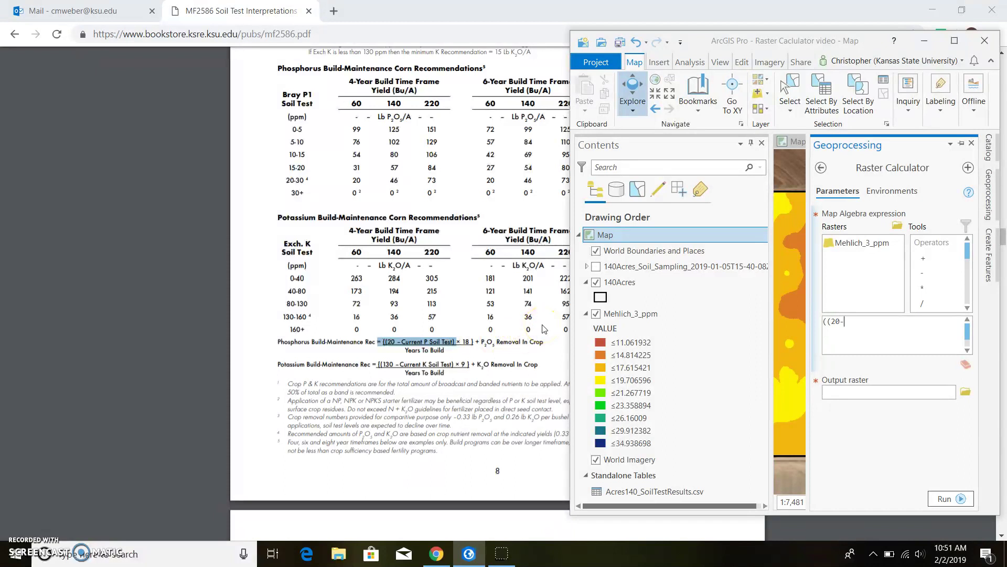
Insert Mehlich_3_ppm into the expression and continue it with *18)/4+33
click(842, 243)
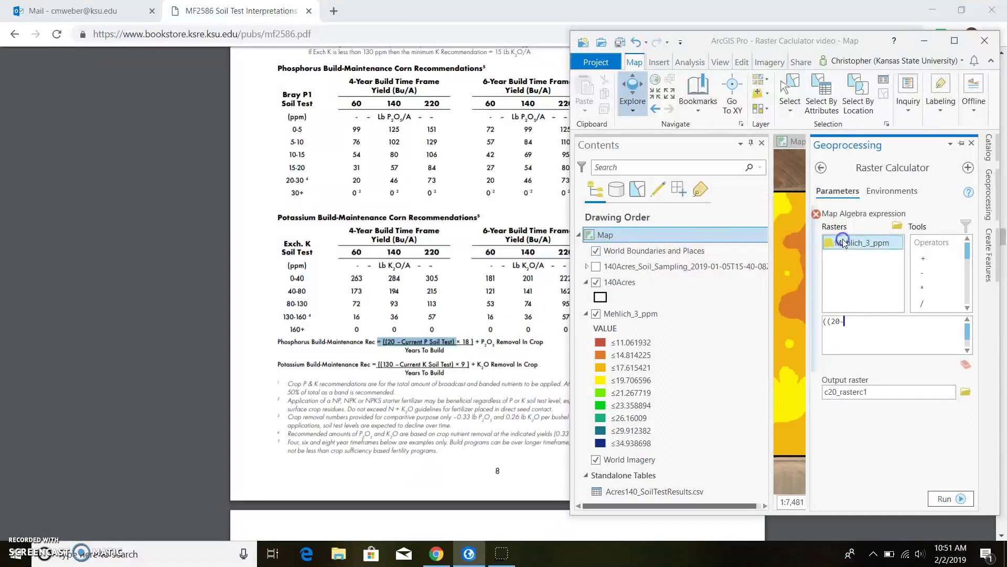
double_click(844, 243)
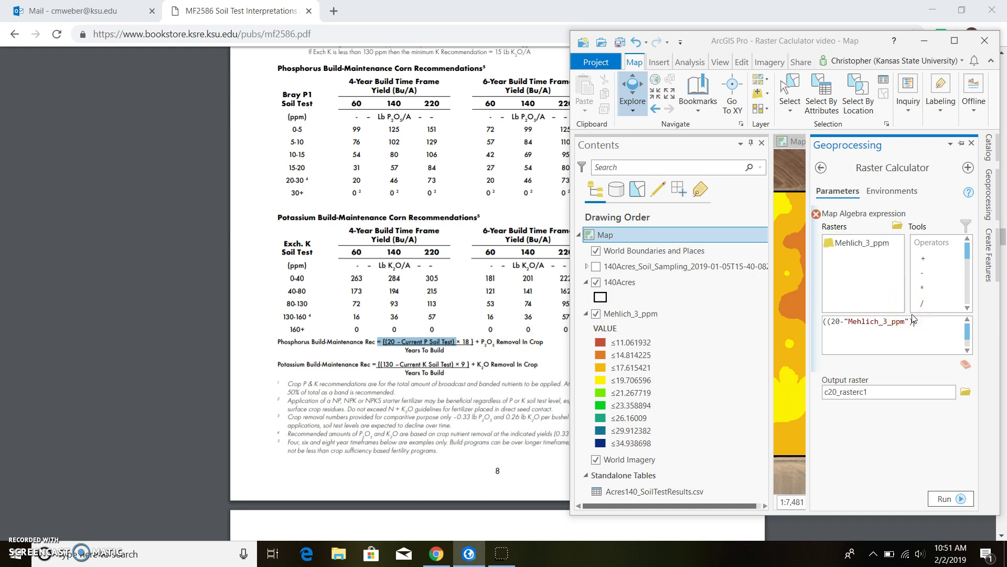
click(909, 342)
text(*)
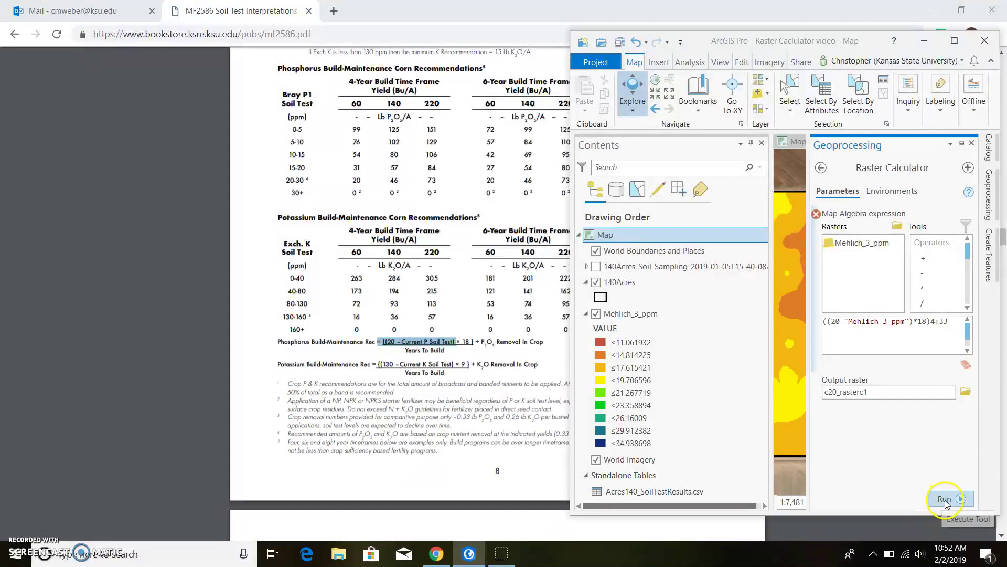
Rename the Raster Calculator output raster to P_rec
click(892, 393)
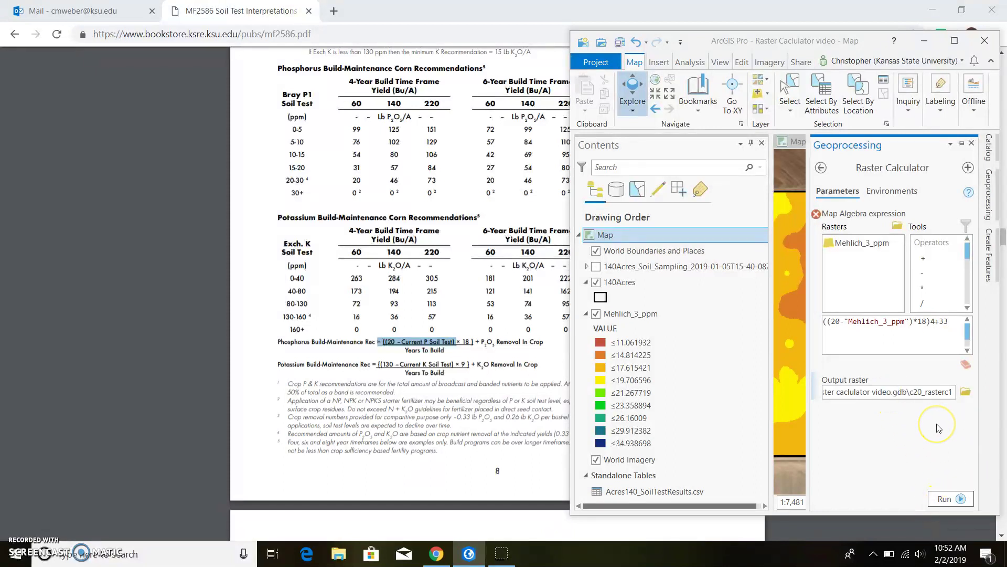
key(BackSpace)
key(BackSpace)
key(BackSpace)
key(BackSpace)
key(BackSpace)
key(BackSpace)
key(BackSpace)
key(BackSpace)
key(BackSpace)
key(BackSpace)
key(BackSpace)
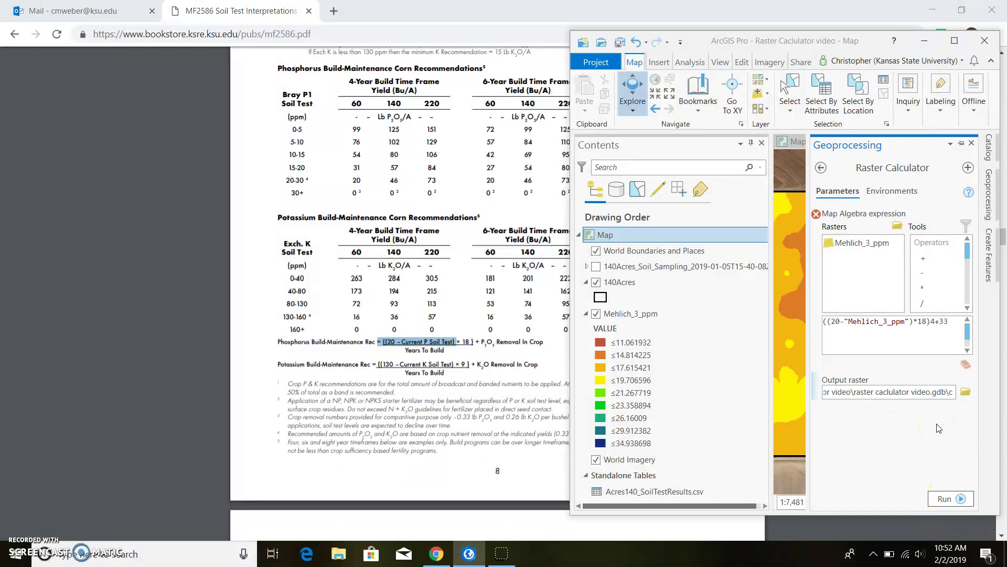
key(BackSpace)
text(P_rec)
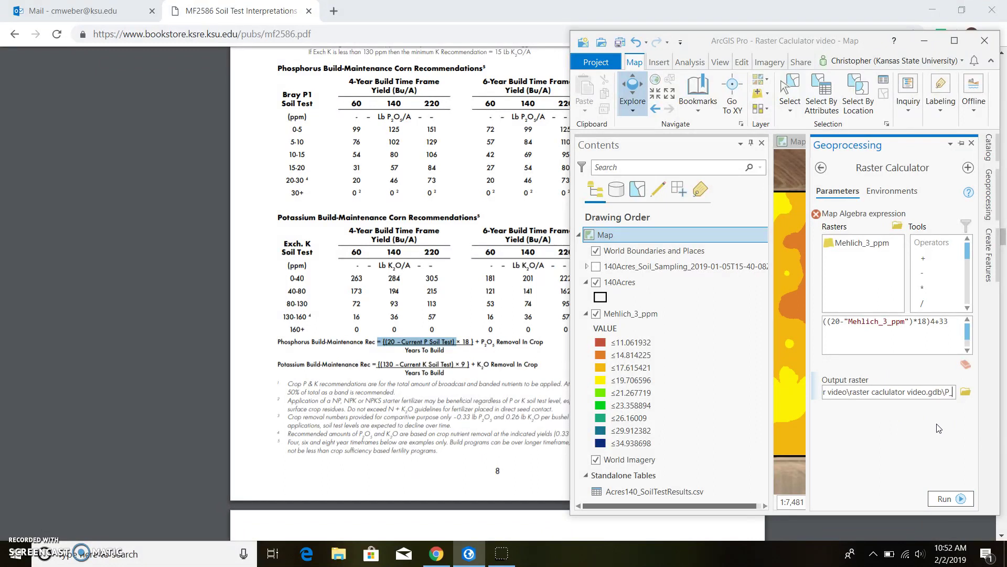
click(943, 459)
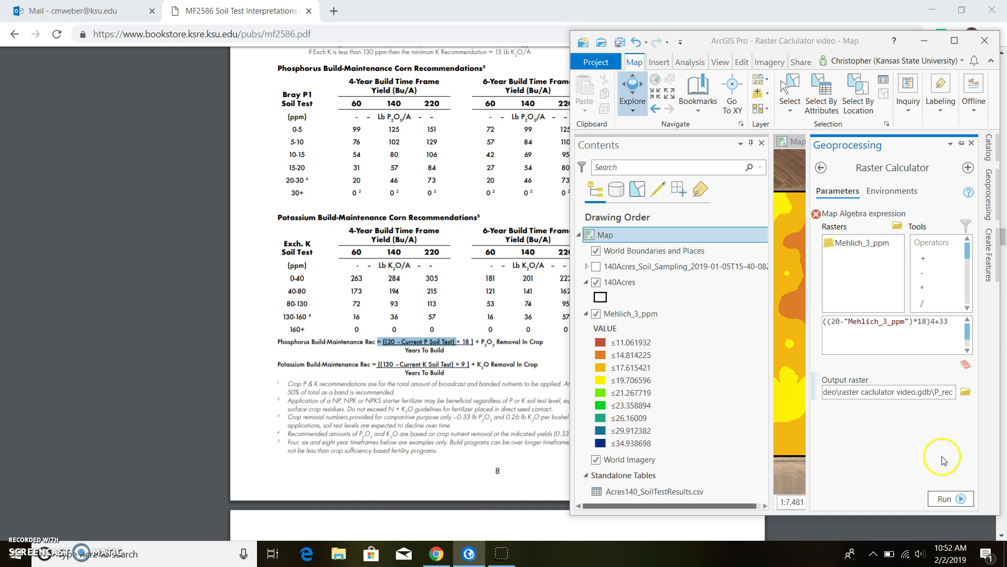
Maximize ArcGIS Pro and insert the missing '/' before 4 in the rate formula
click(950, 498)
click(954, 40)
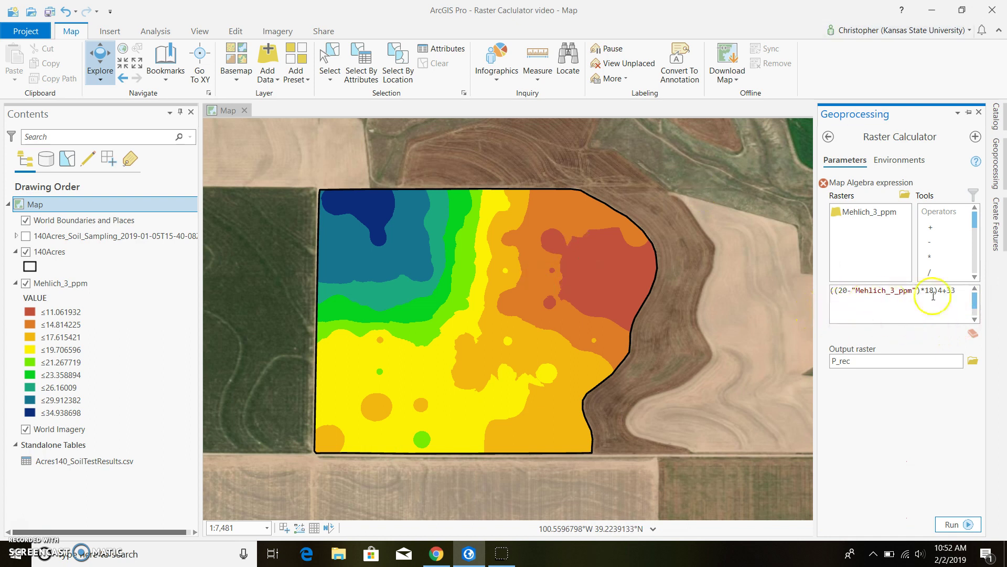
click(888, 361)
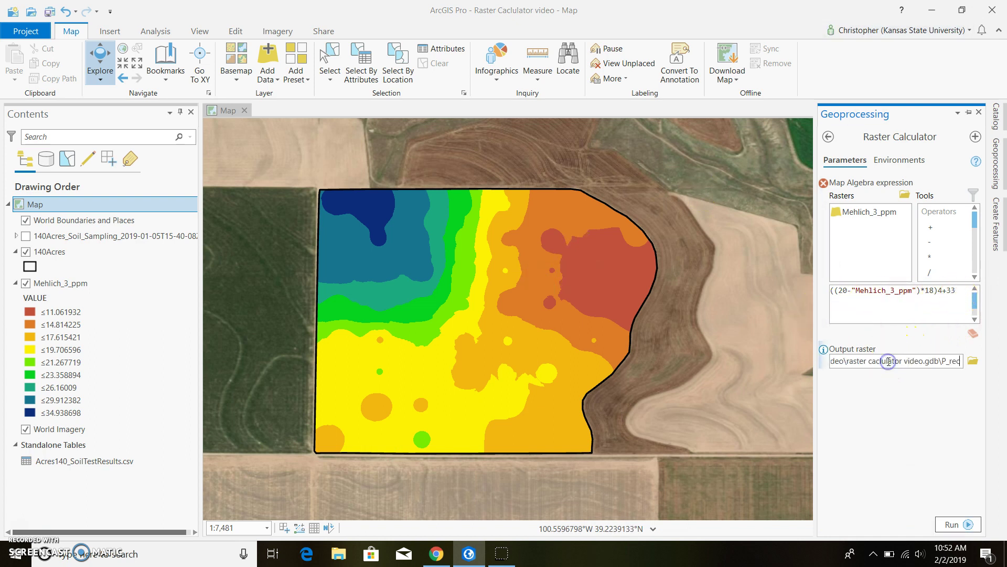
click(953, 524)
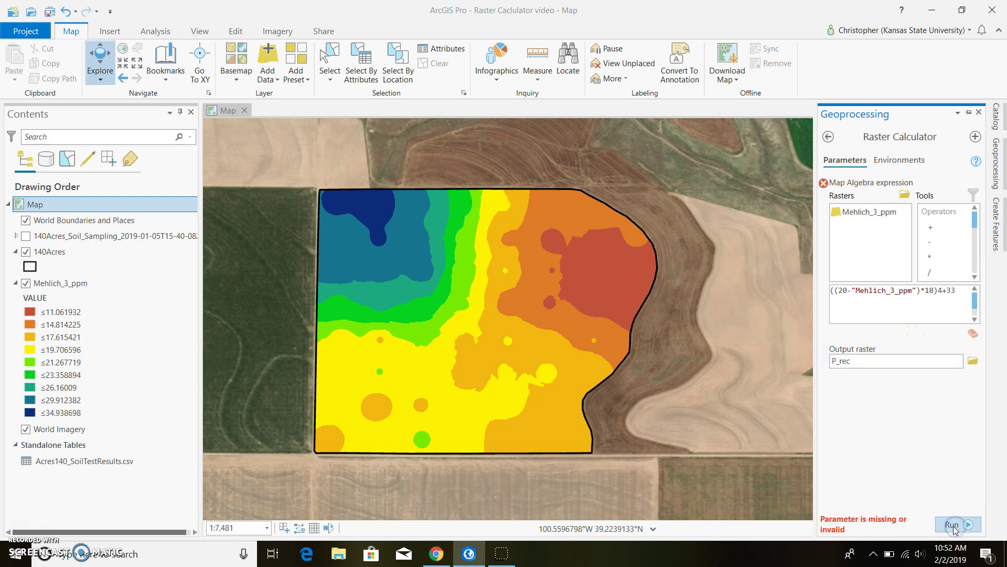
click(865, 303)
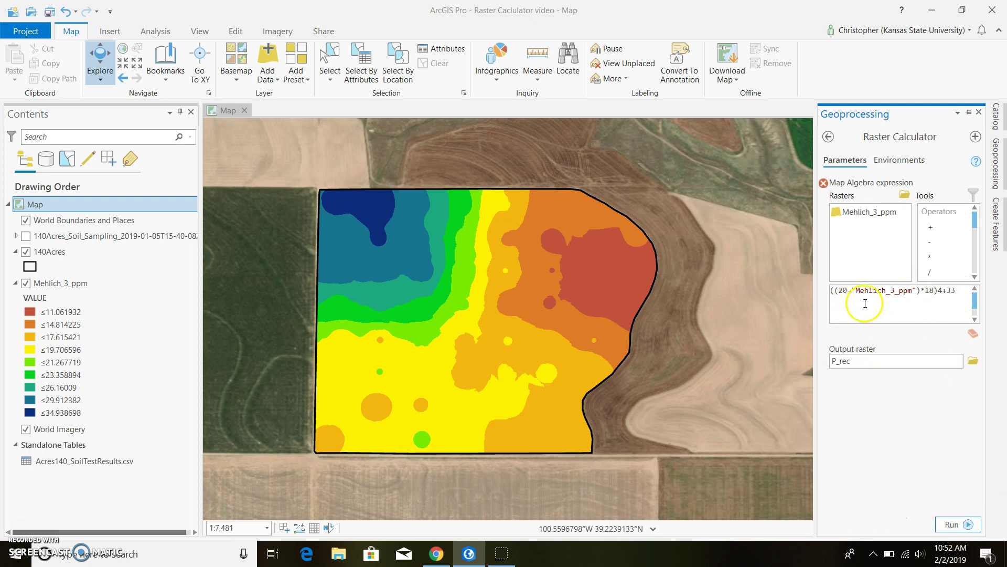
click(939, 293)
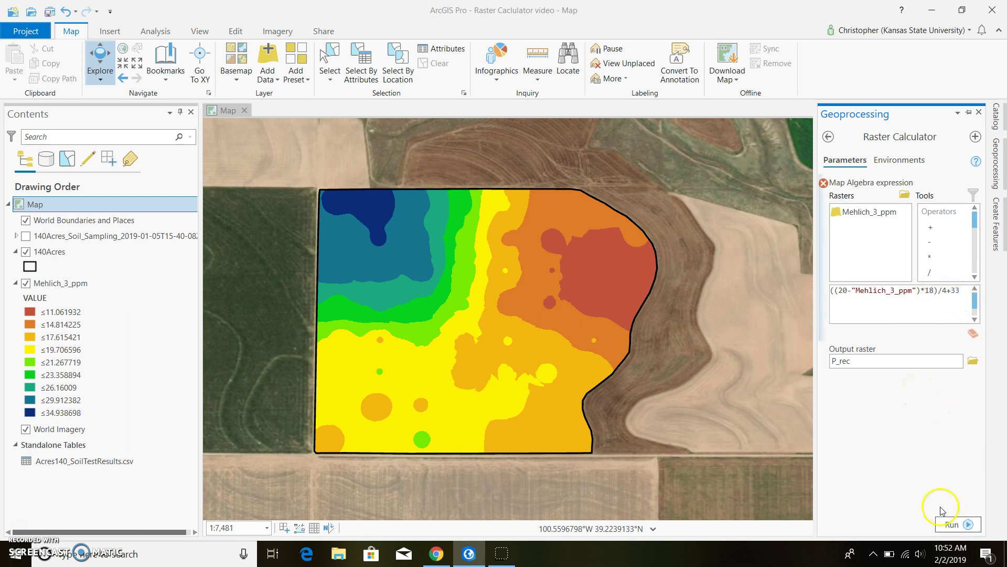
Run the calculation to create P_rec (-34.2 to 95.8), then insert Con before the formula
click(947, 523)
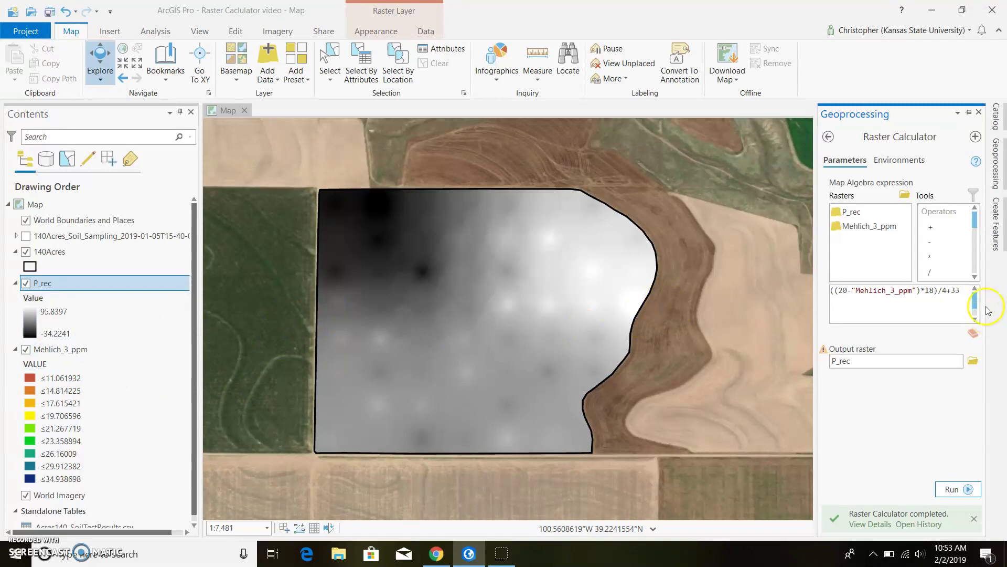
drag(975, 217, 977, 235)
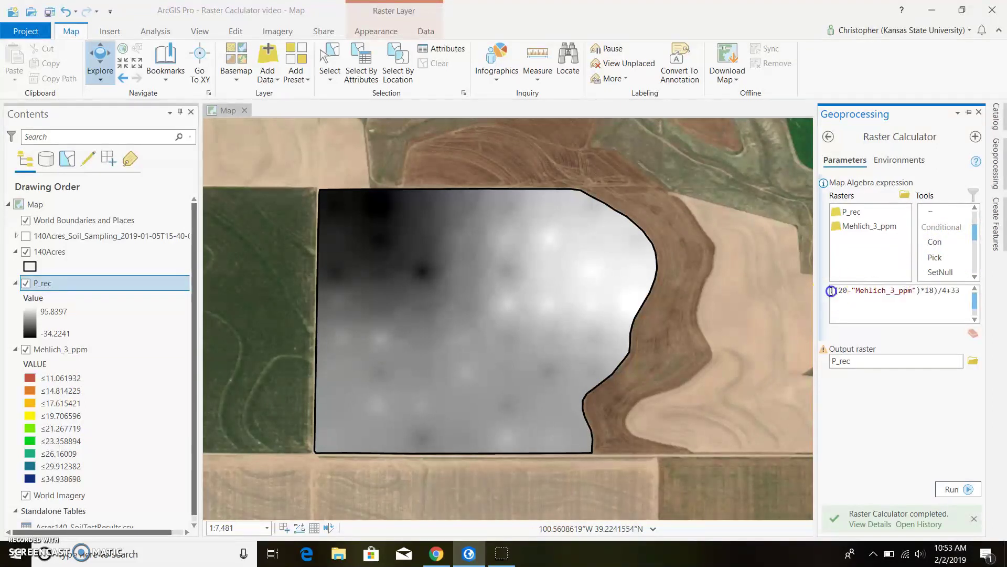
double_click(949, 242)
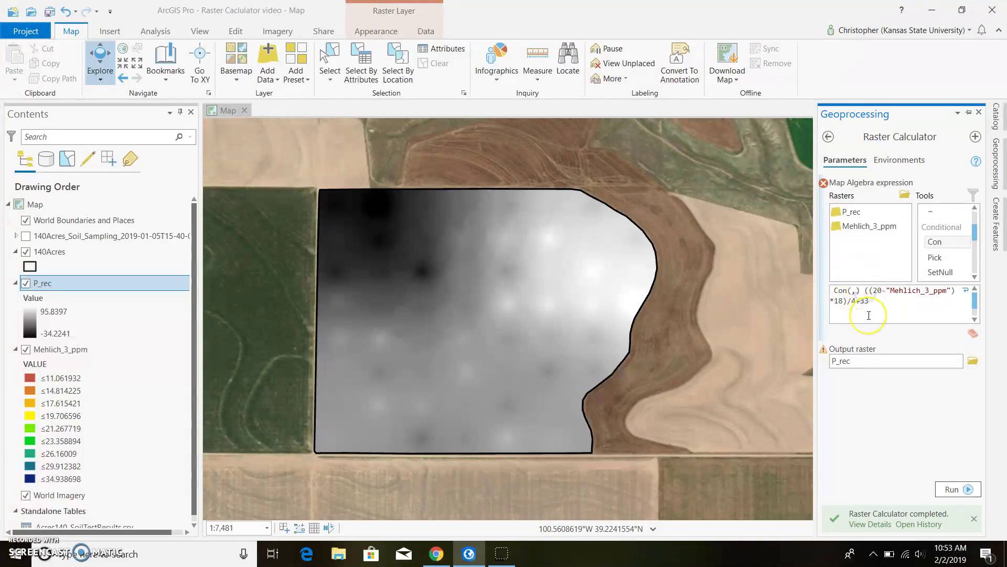
Build a Con expression setting the rate to 0 when the formula is below 0, otherwise keeping it
key(BackSpace)
key(BackSpace)
key(BackSpace)
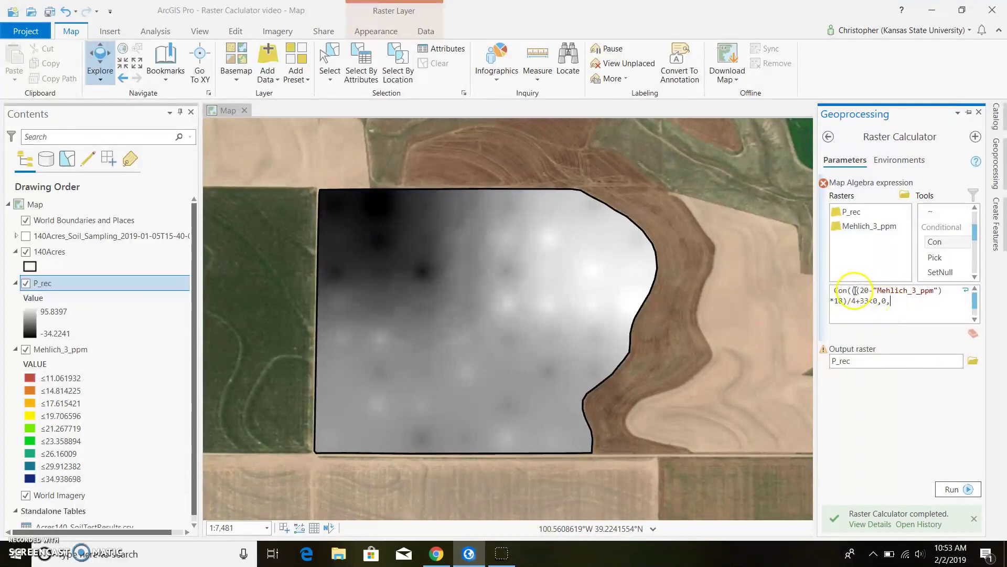
drag(852, 290, 870, 301)
key(ctrl+c)
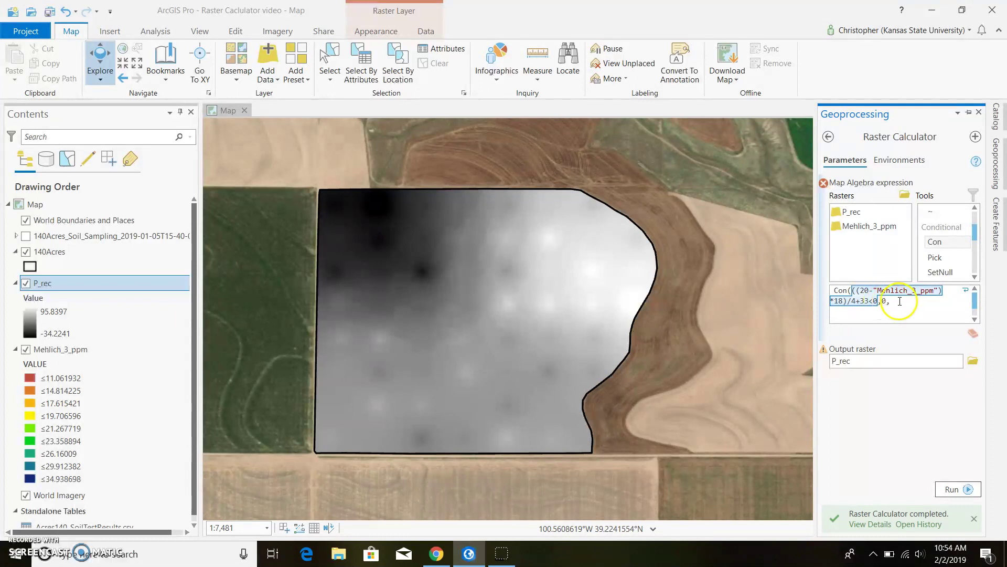
click(891, 302)
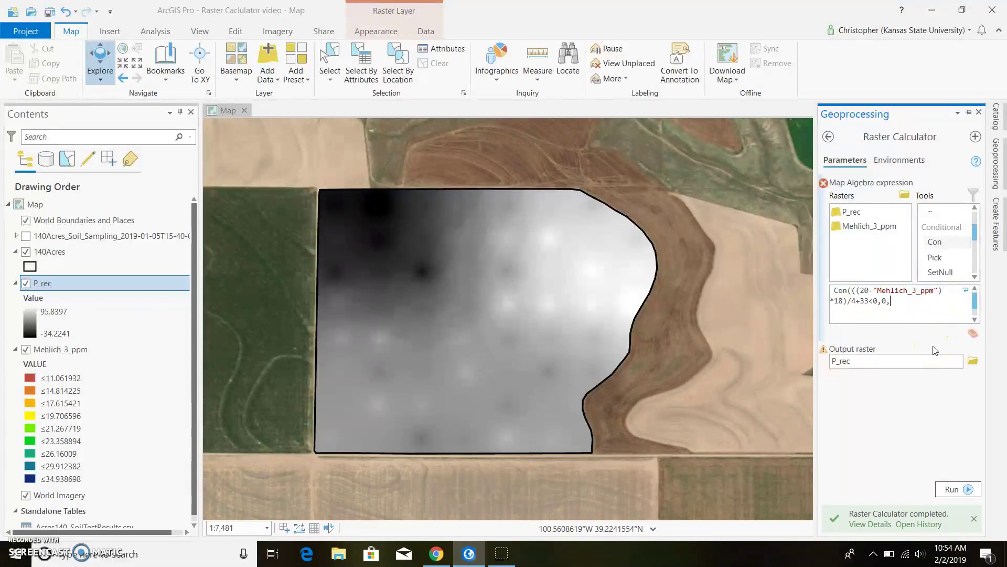
key(ctrl+v)
text(<0)
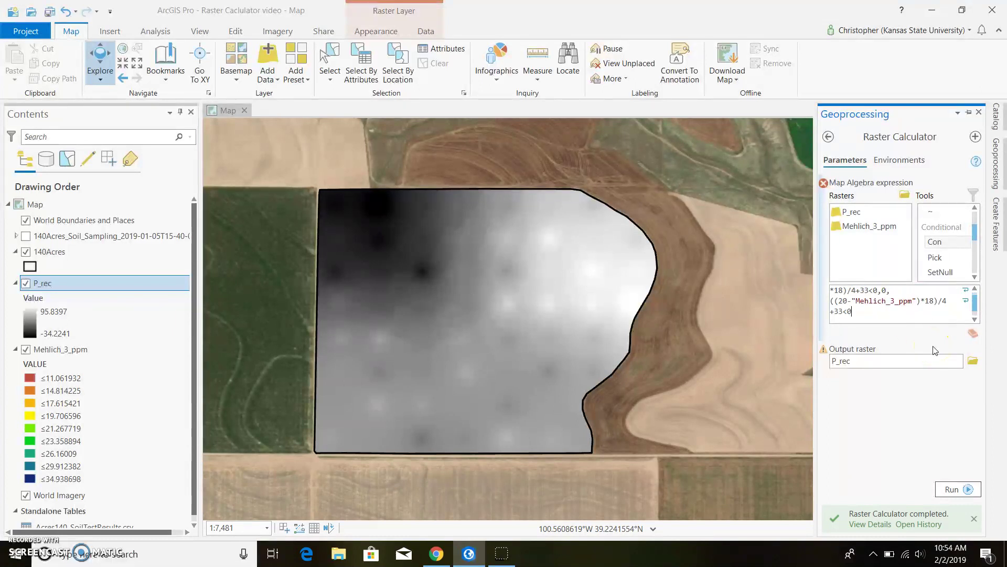
click(974, 303)
drag(974, 303, 974, 295)
click(831, 312)
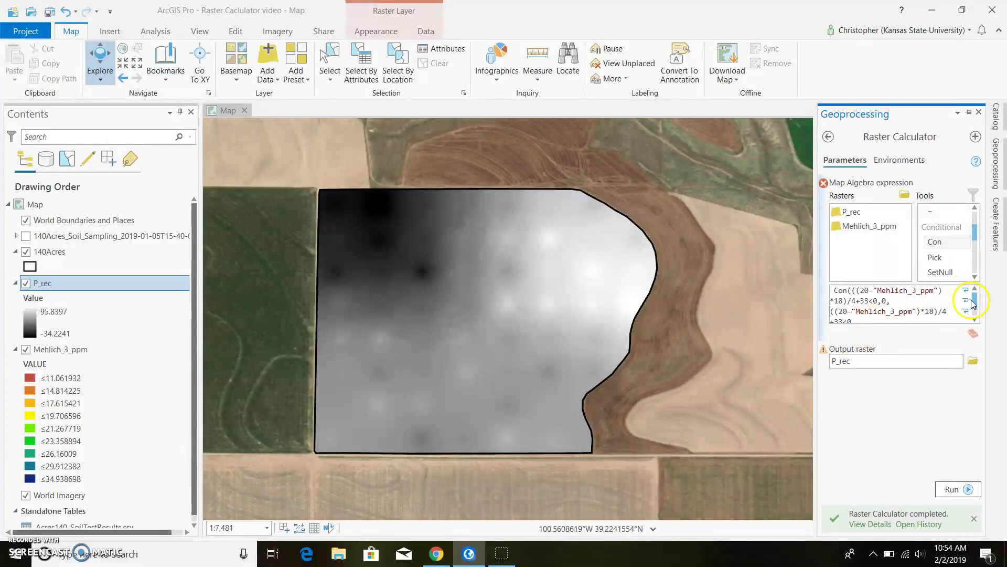
drag(977, 299, 976, 298)
click(885, 318)
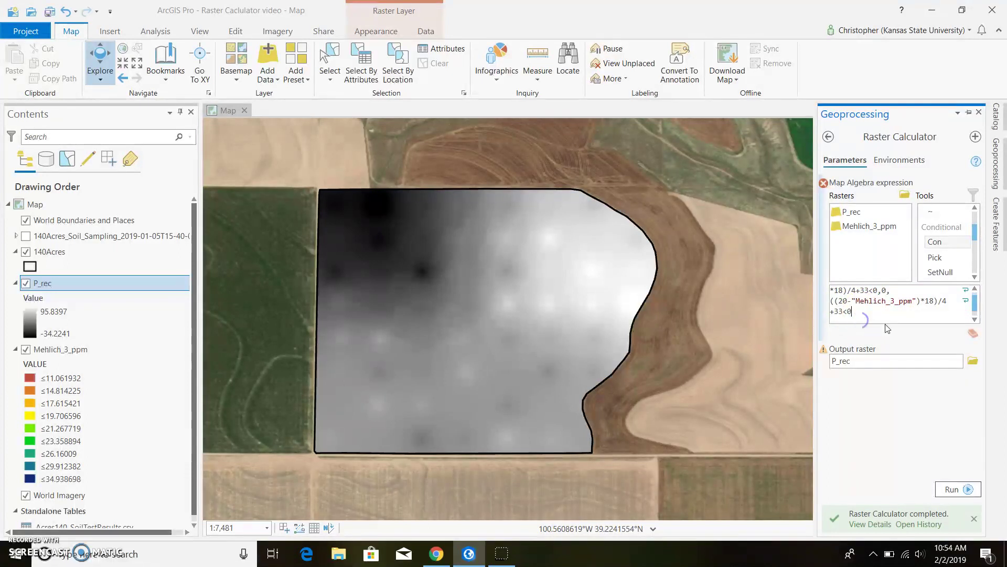
click(943, 315)
Remove the stray '<0' from the last term and rerun, giving P_rec values 0 to 95.8397
click(951, 489)
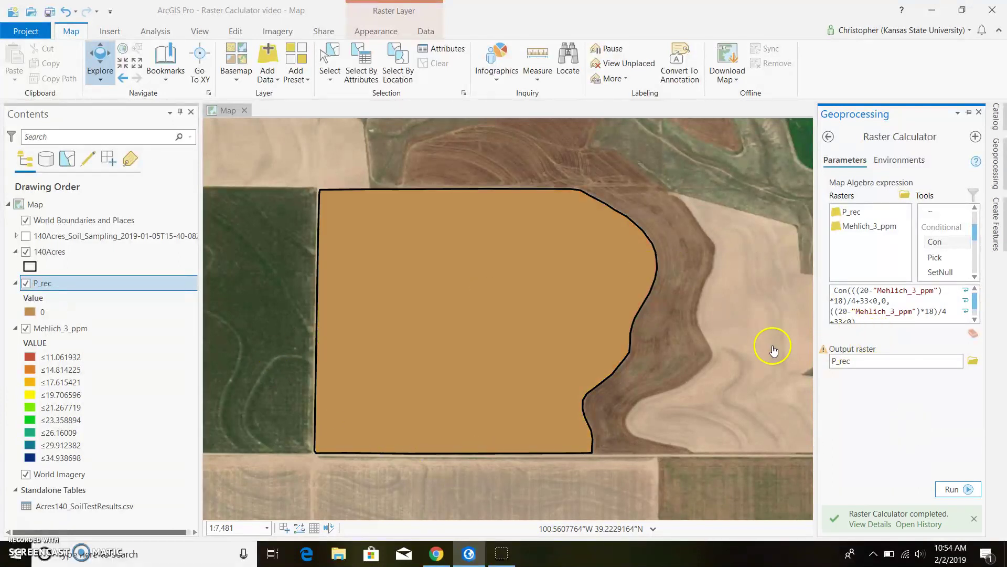
scroll(842, 310, down, 1)
click(849, 322)
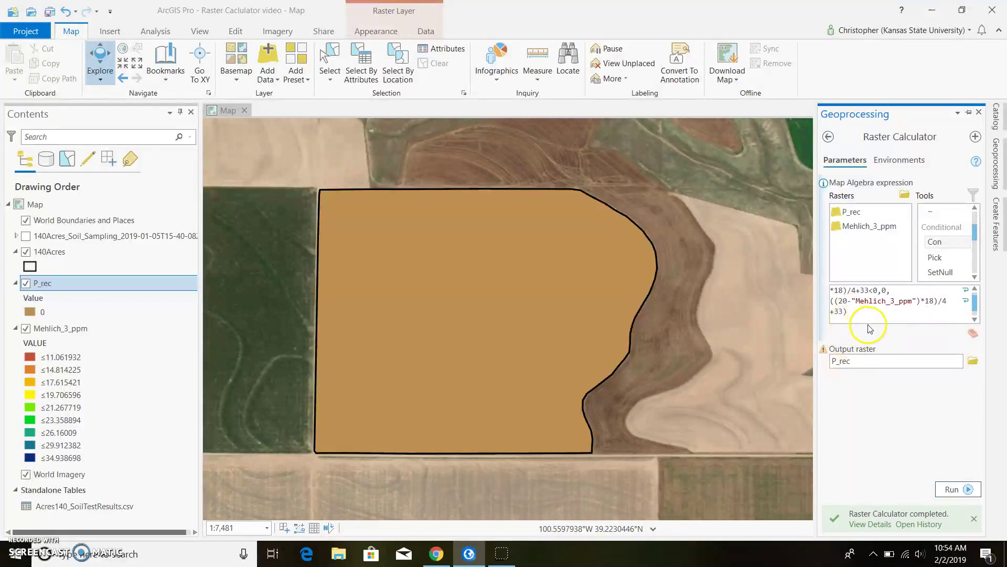
click(954, 488)
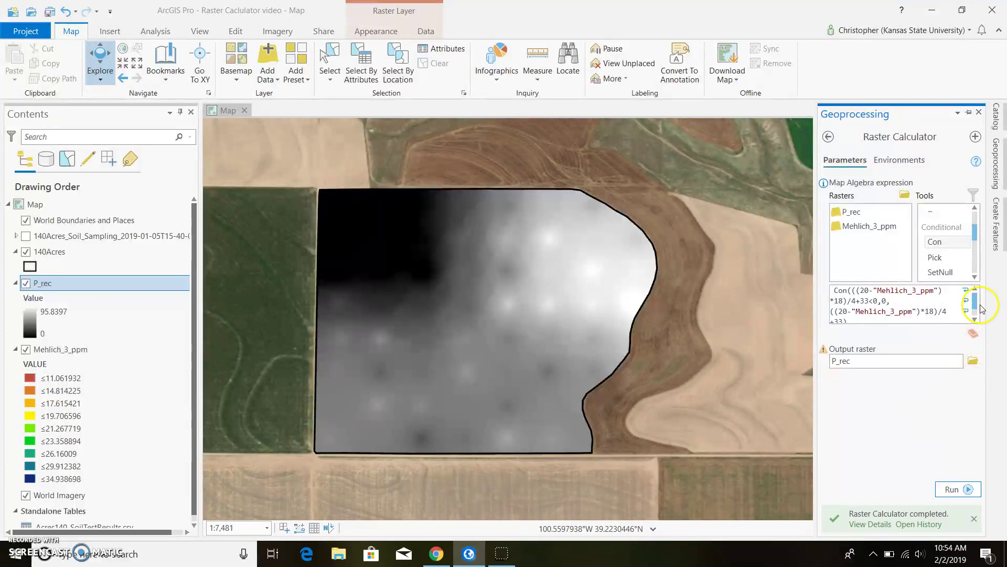
drag(979, 308, 977, 303)
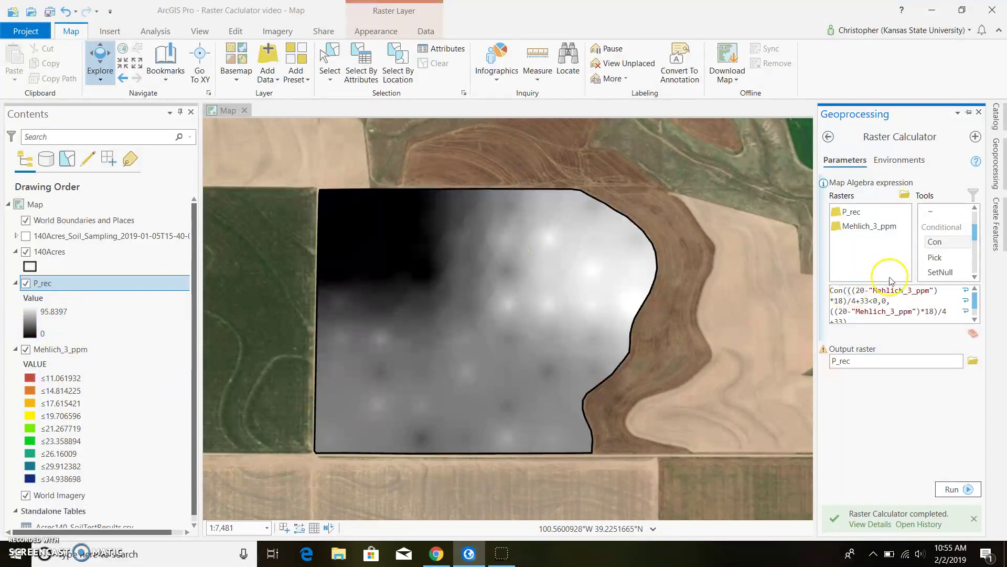
Wrap the Con expression in Int() and rerun to get whole-number rates 0 to 95
drag(974, 228, 872, 292)
click(939, 245)
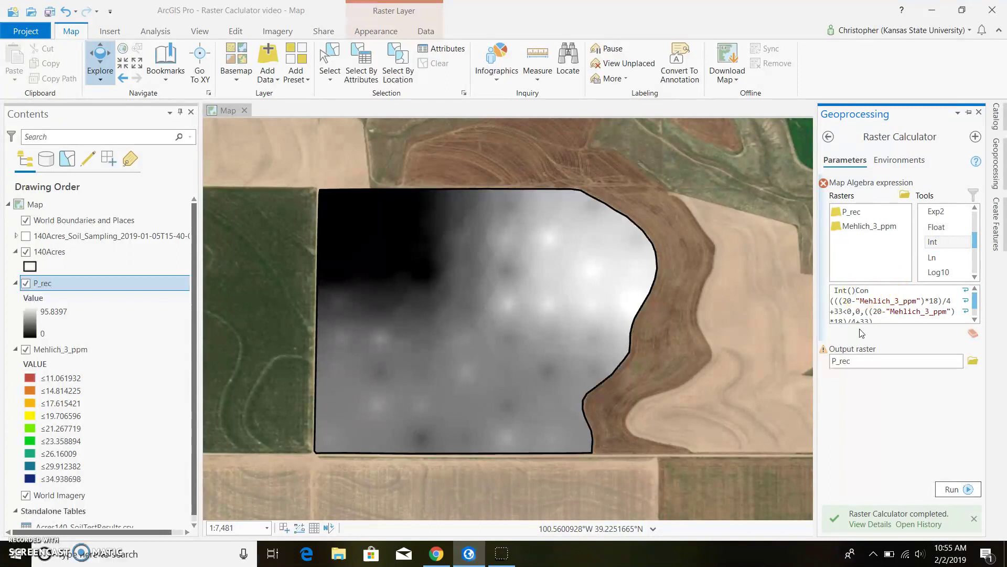
key(Delete)
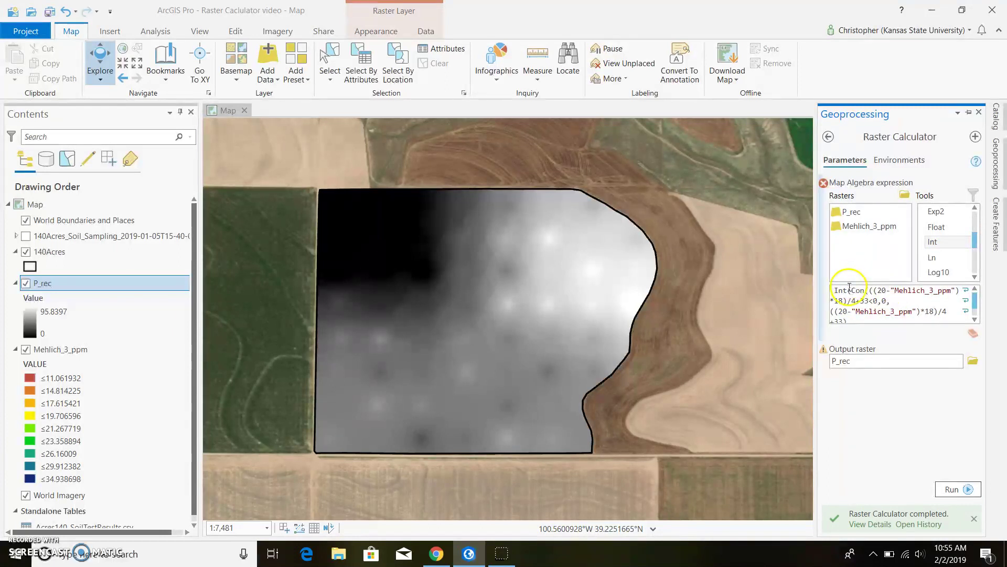
click(851, 320)
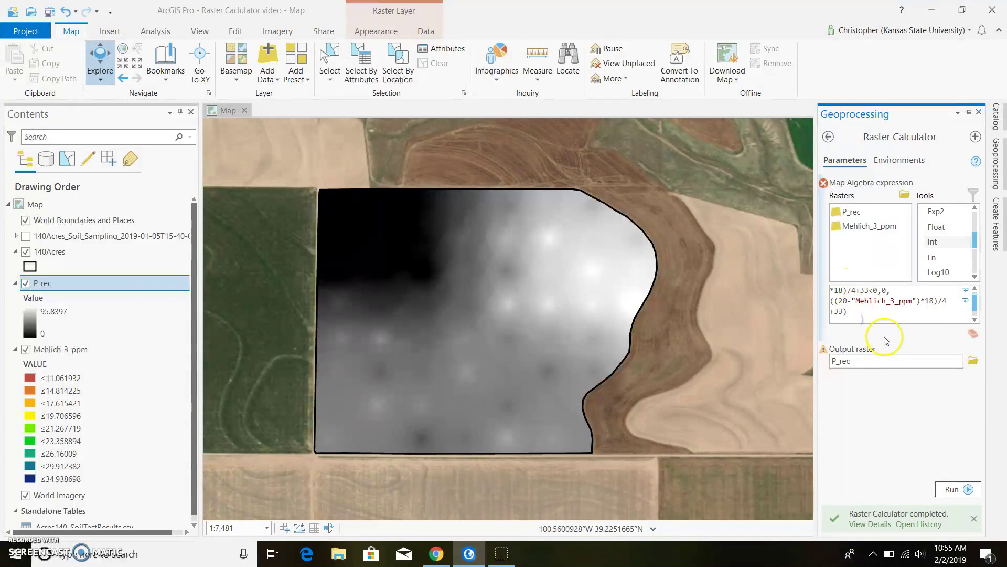
text())
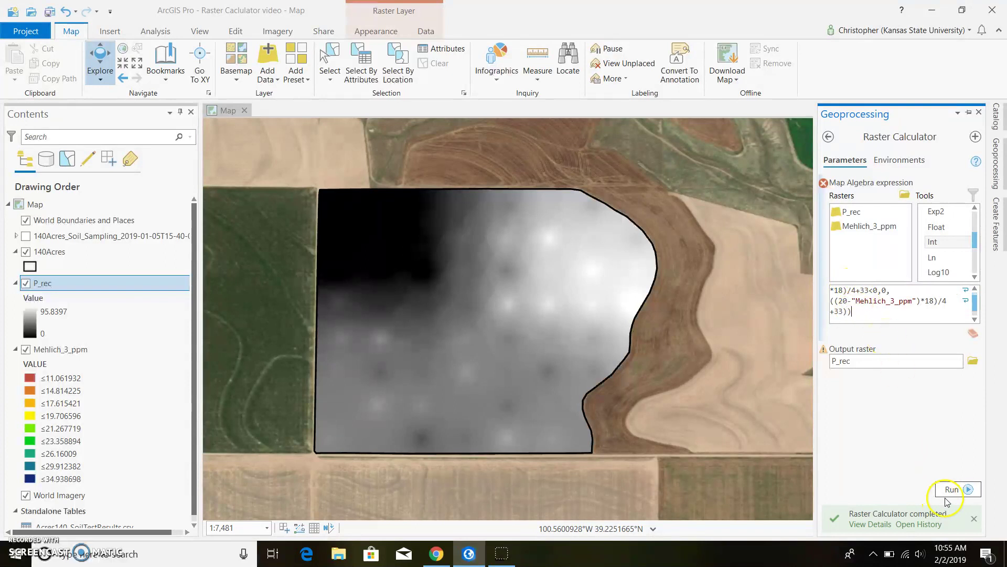
click(952, 489)
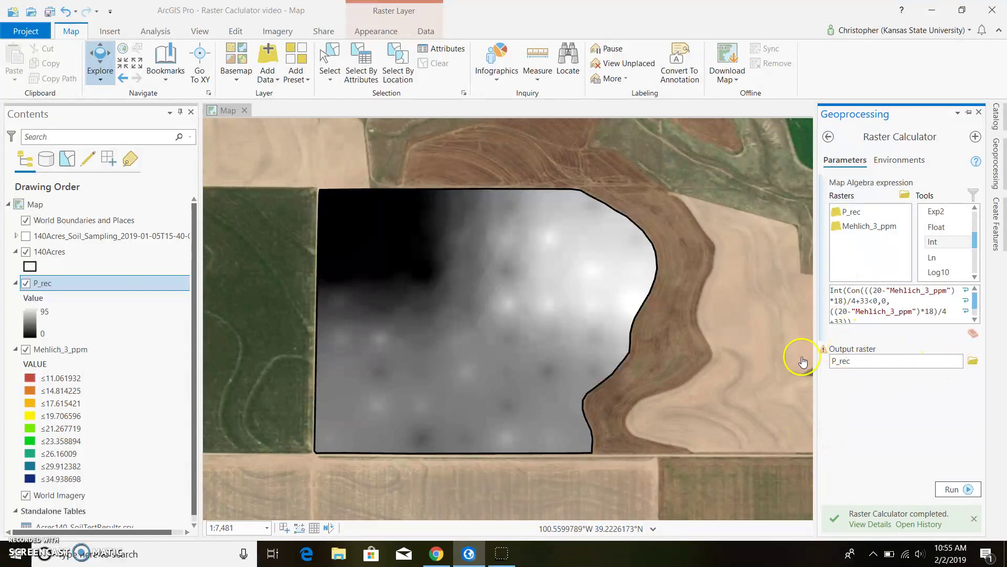
Append /.46 inside the Int parentheses of the Map Algebra expression
click(864, 322)
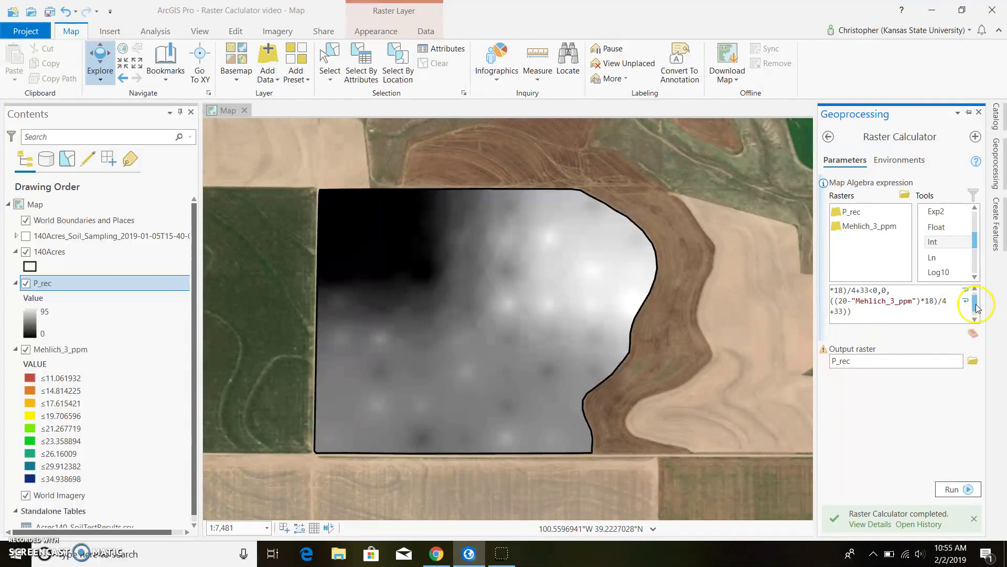
drag(977, 308, 977, 298)
click(832, 303)
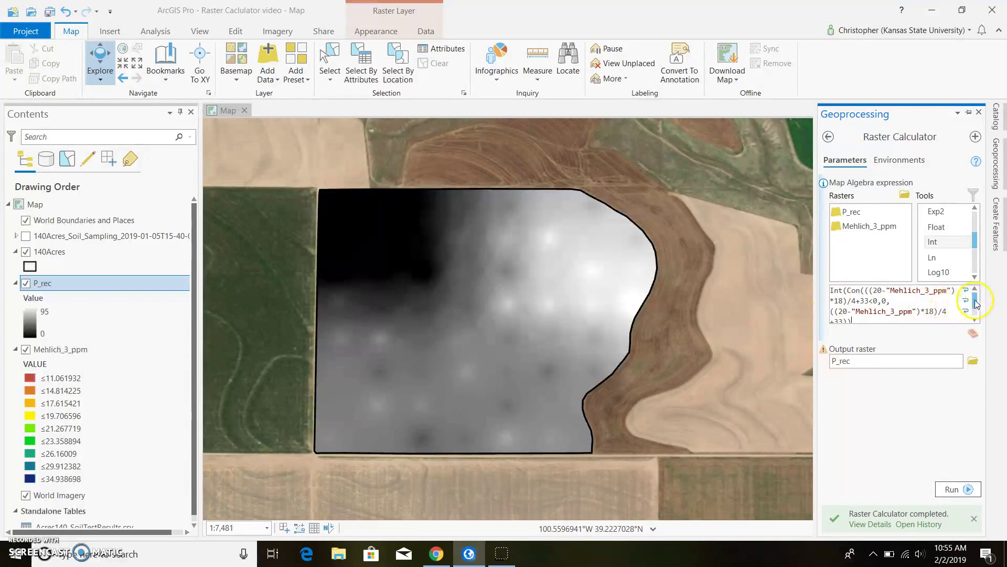
drag(977, 305, 975, 301)
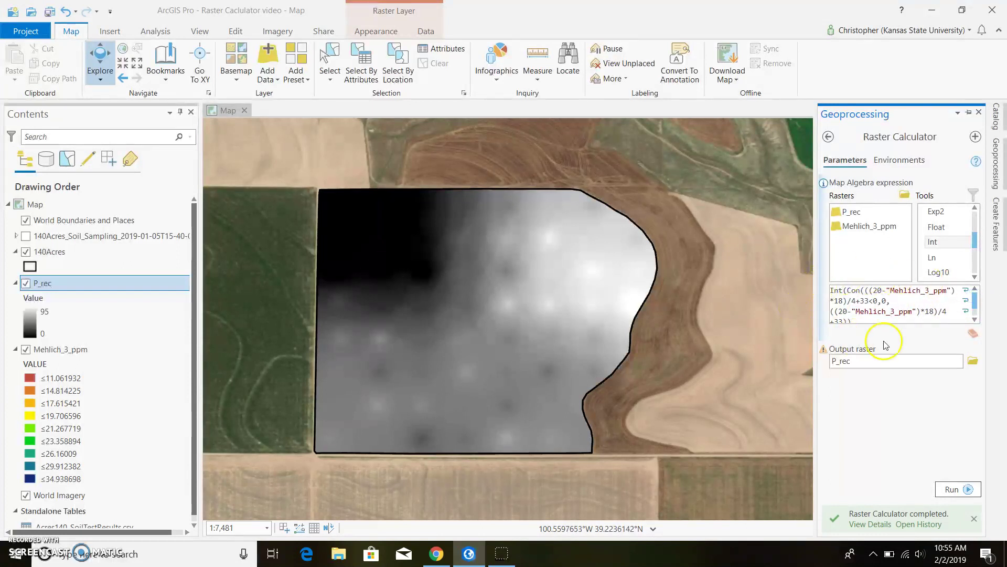
click(975, 300)
drag(975, 302, 976, 308)
click(975, 309)
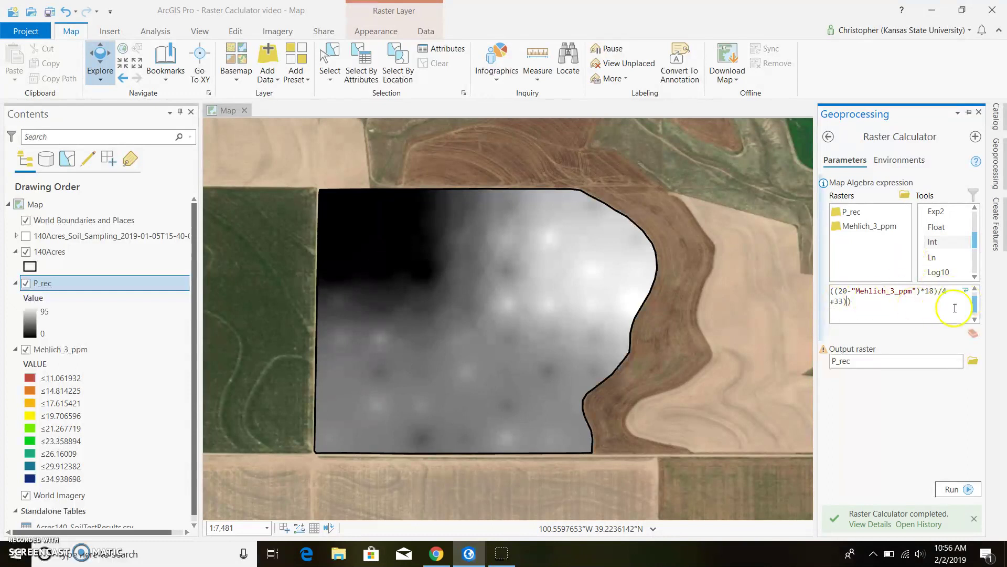
drag(977, 310, 977, 303)
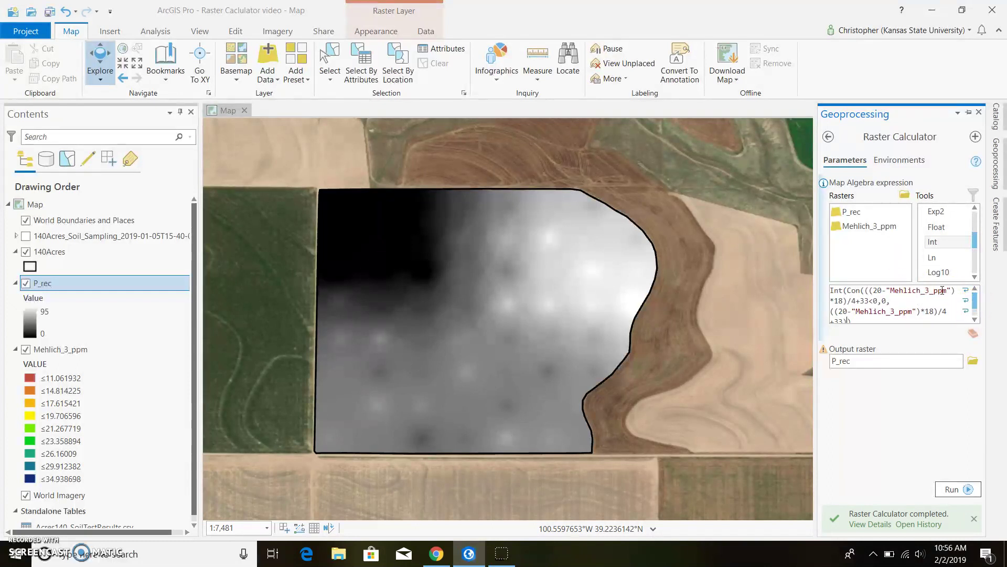
click(837, 305)
Verify the .46 division and rerun so P_rec spans 0 to 208
scroll(976, 304, down, 2)
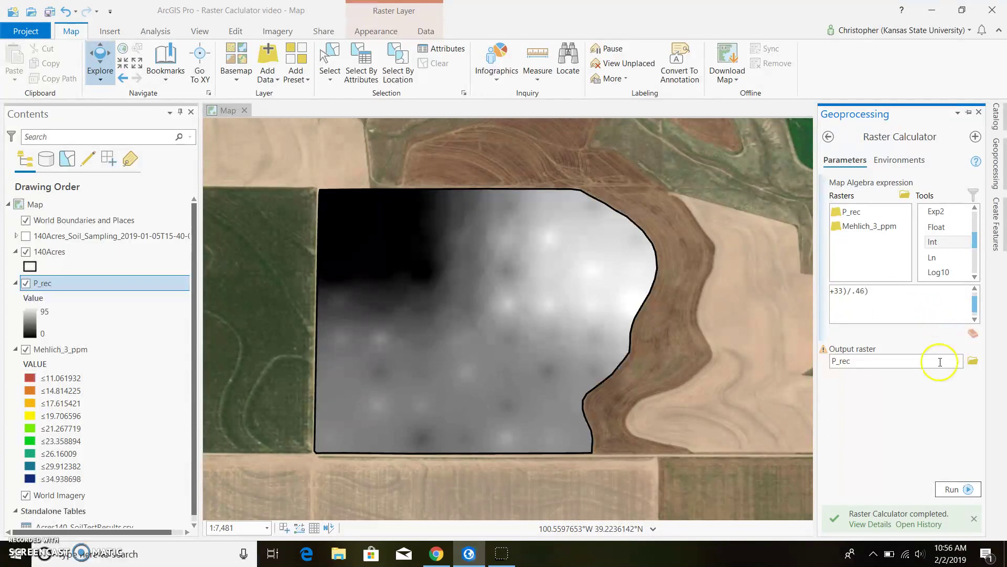
click(854, 292)
click(861, 293)
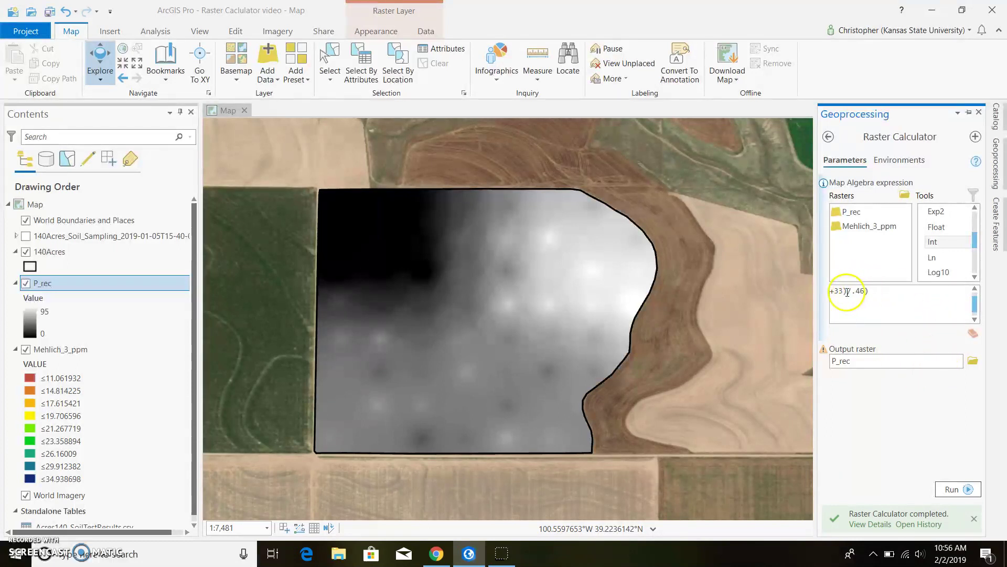
click(964, 495)
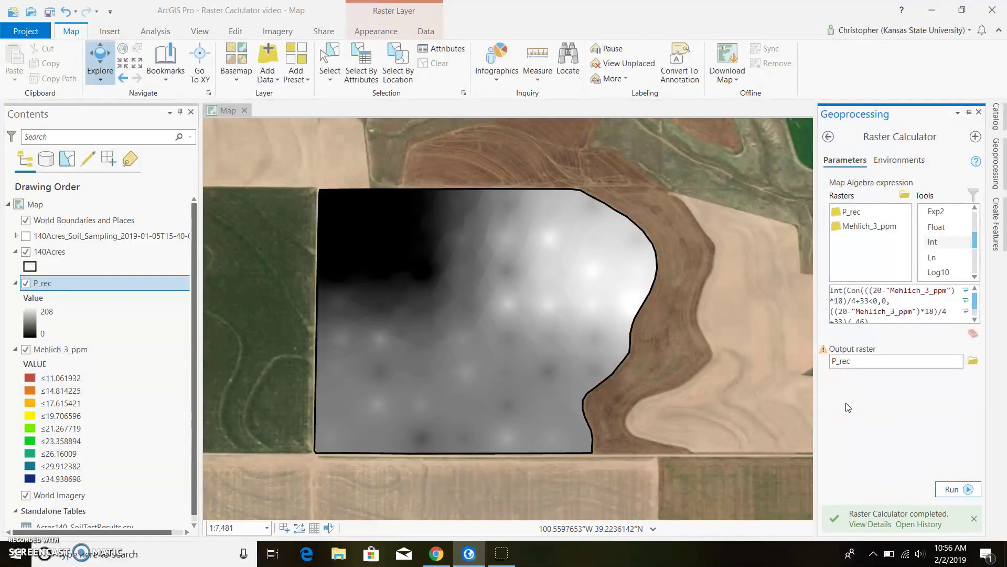
Rerun with output raster named P_Lbs_DAP and delete the old P_rec layer
click(425, 370)
click(71, 324)
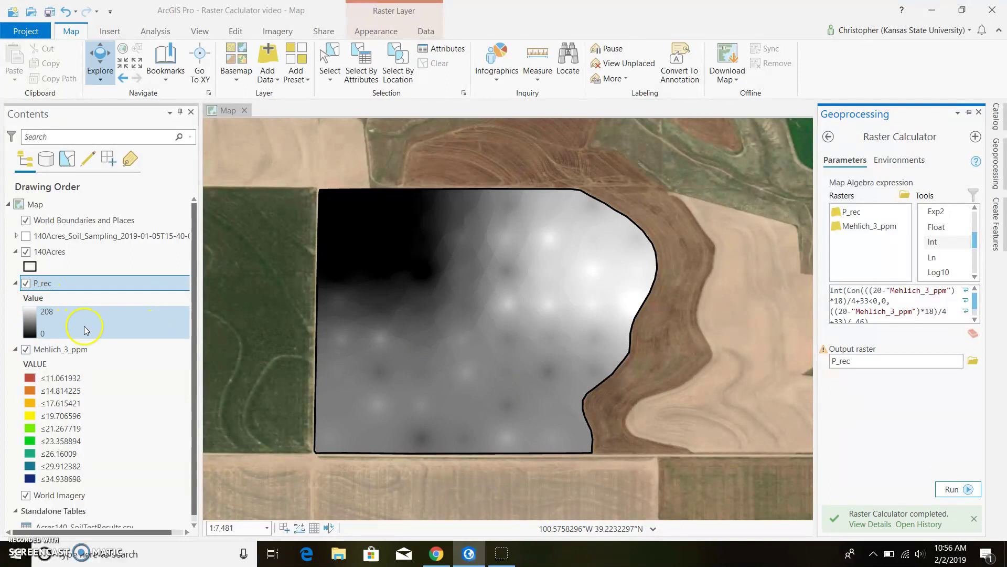
click(870, 364)
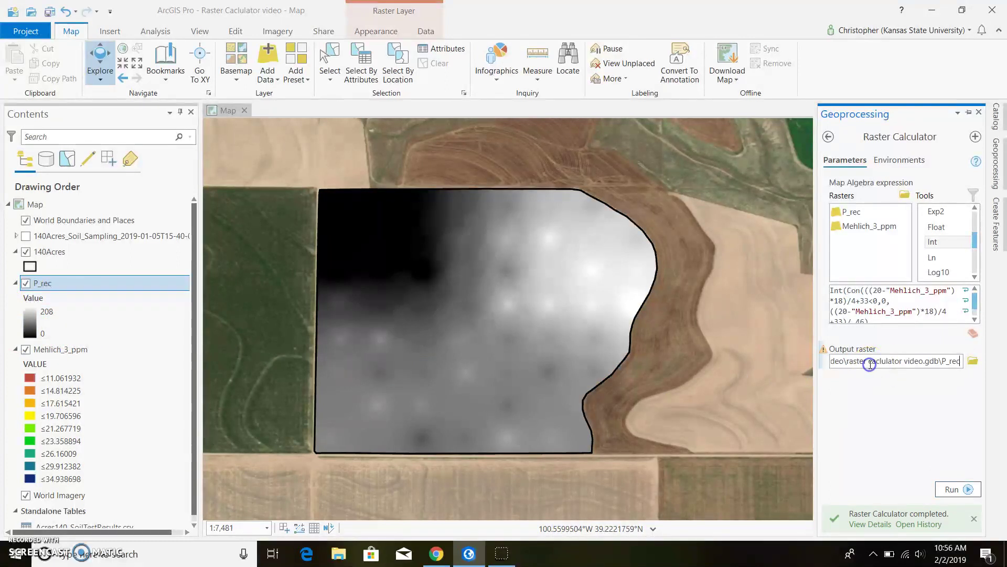
key(BackSpace)
key(BackSpace)
key(BackSpace)
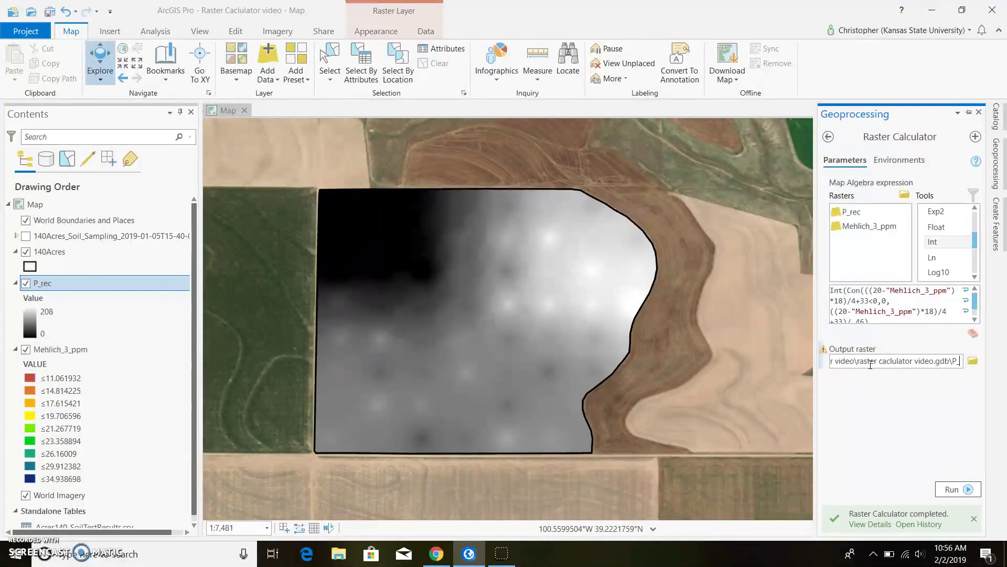
text(L)
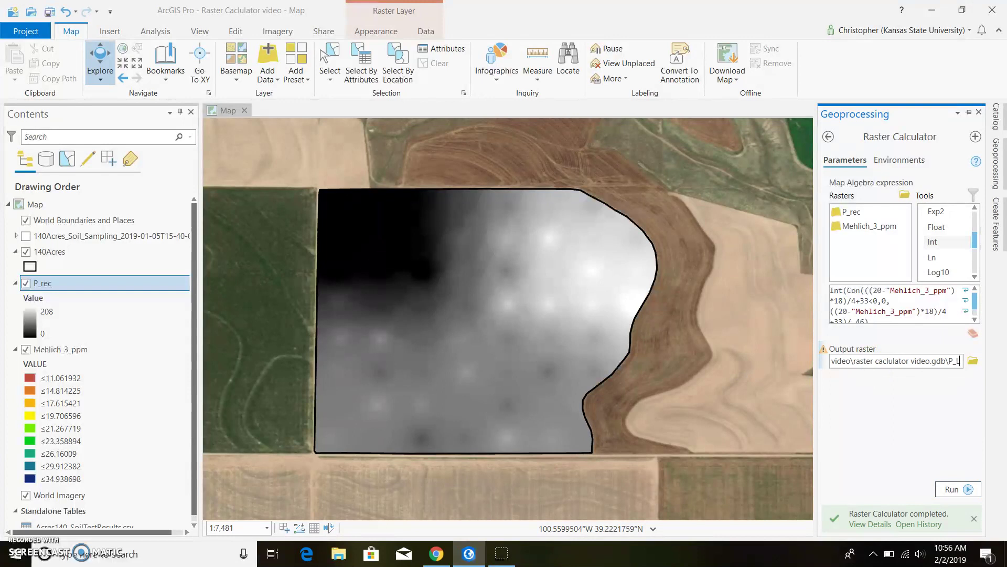
text(bs_)
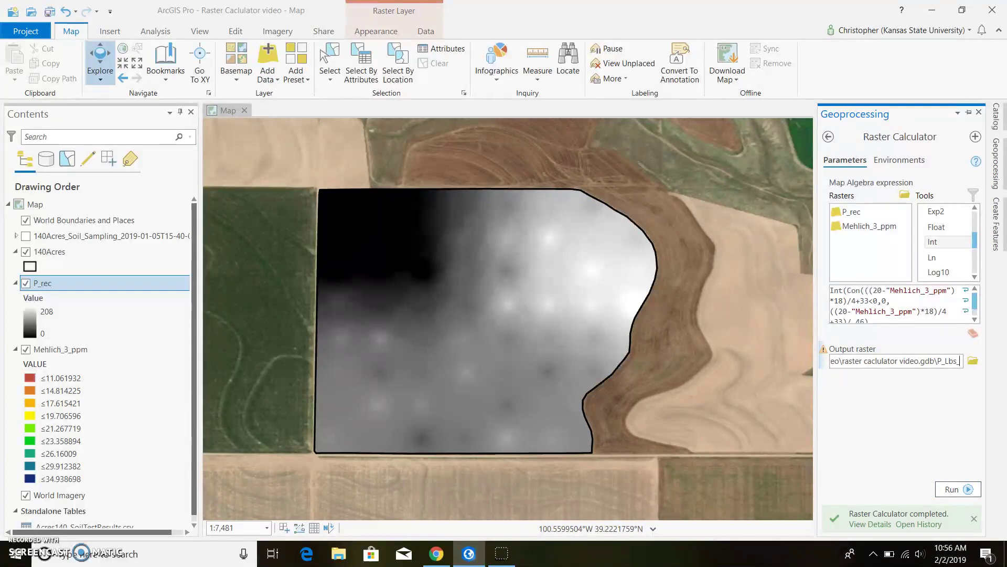
text(DAP)
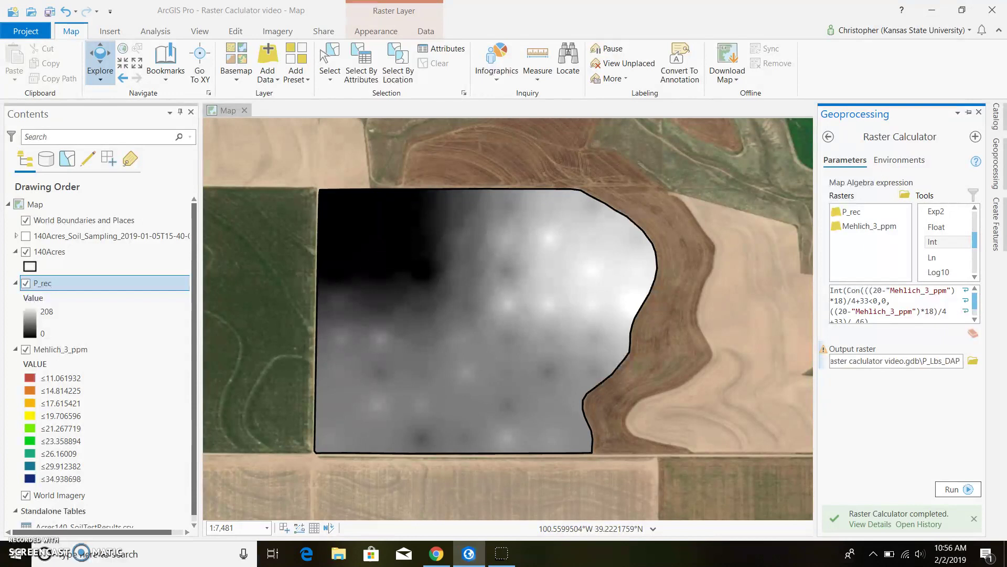
click(956, 487)
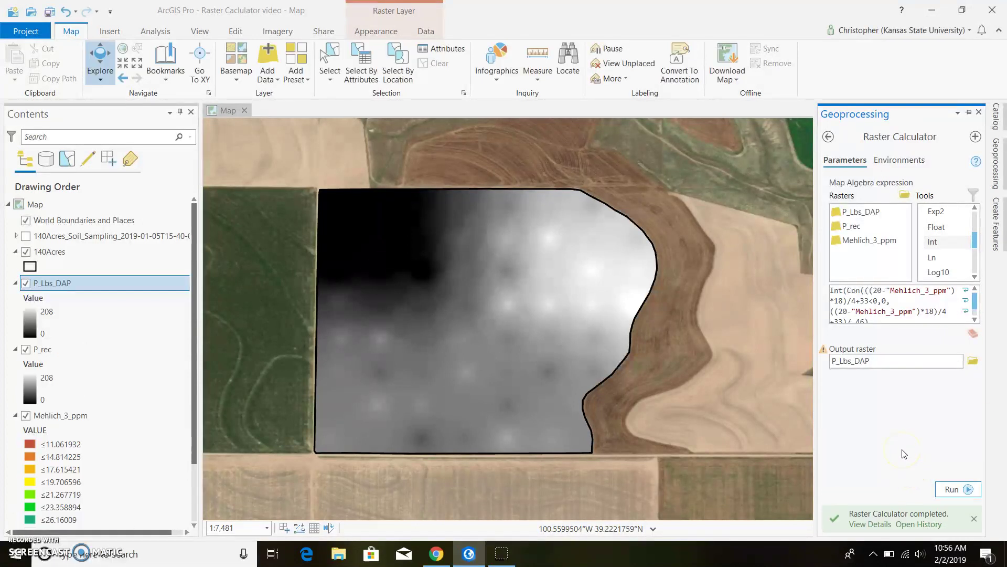
click(122, 348)
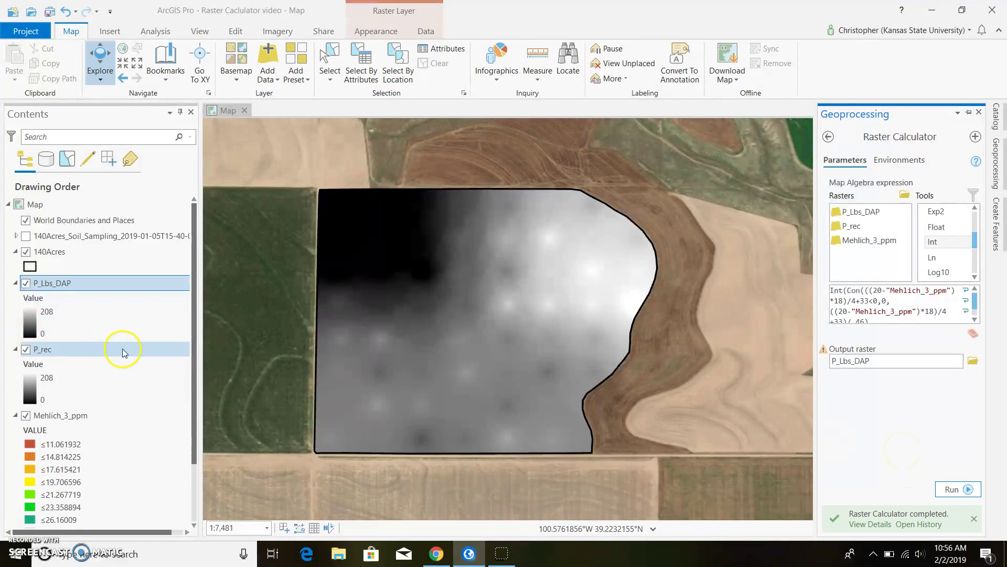
key(Delete)
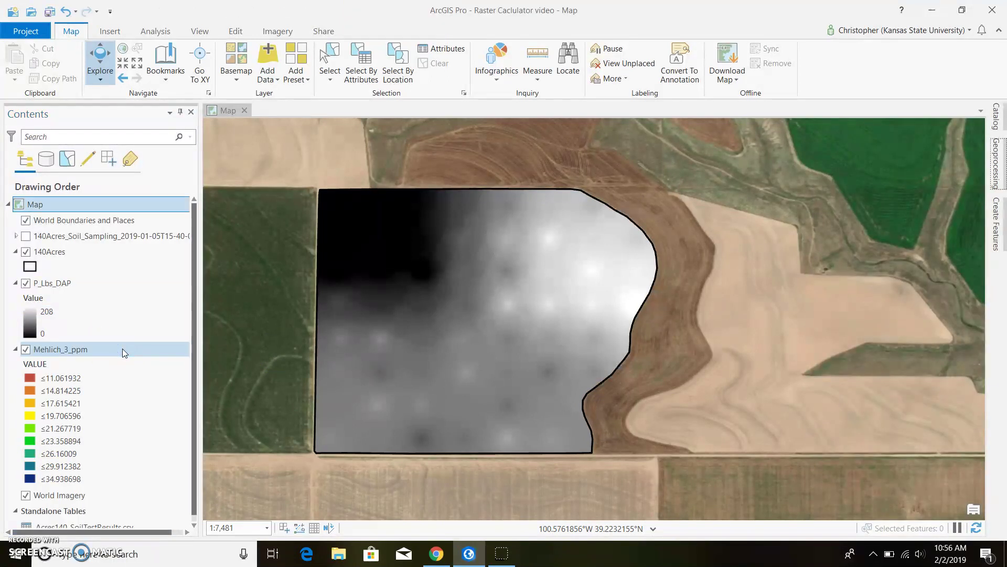
Symbolize P_Lbs_DAP as Classify with 9 classes and the red-yellow-green-blue colour scheme
right_click(87, 291)
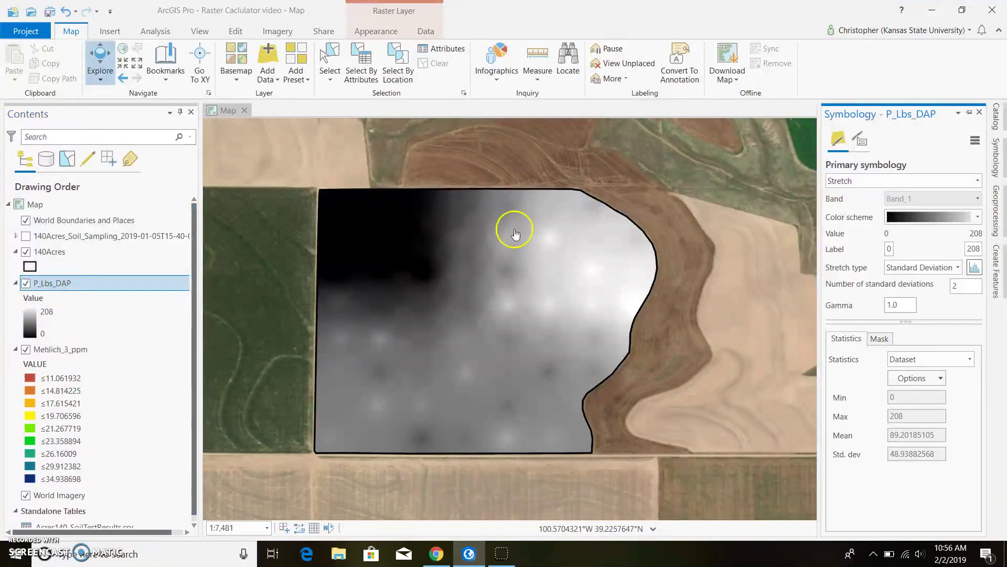
click(979, 180)
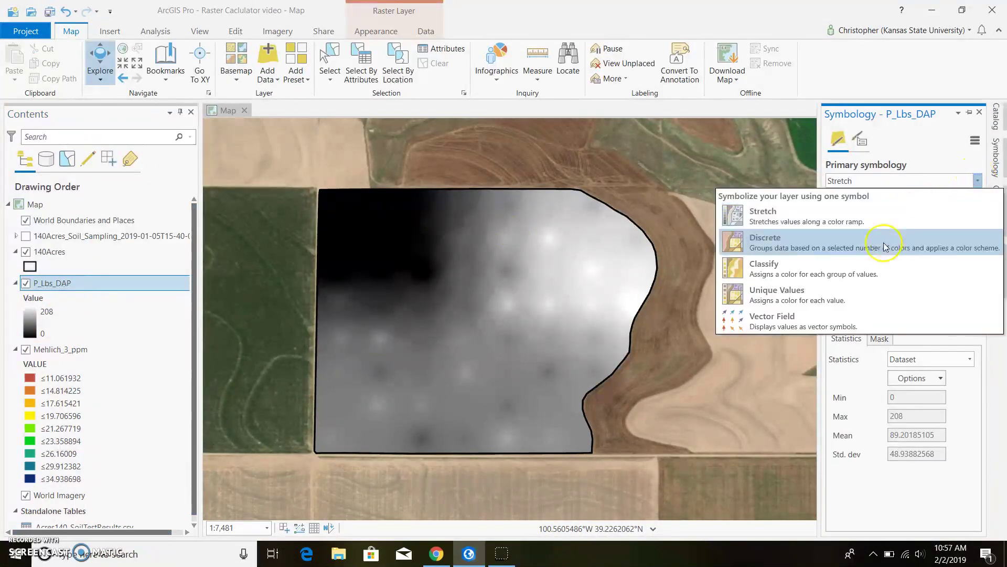
click(876, 268)
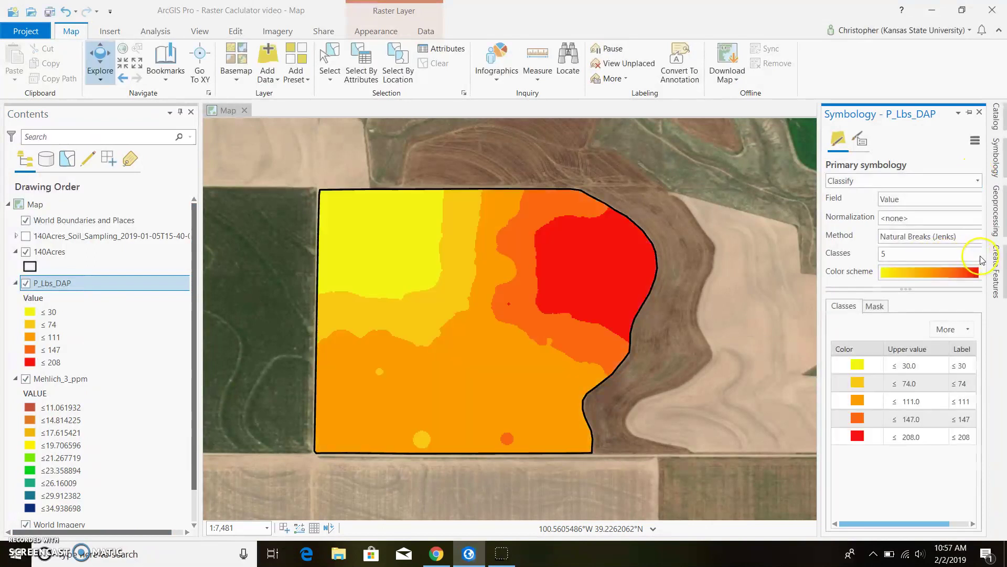
click(967, 252)
click(965, 270)
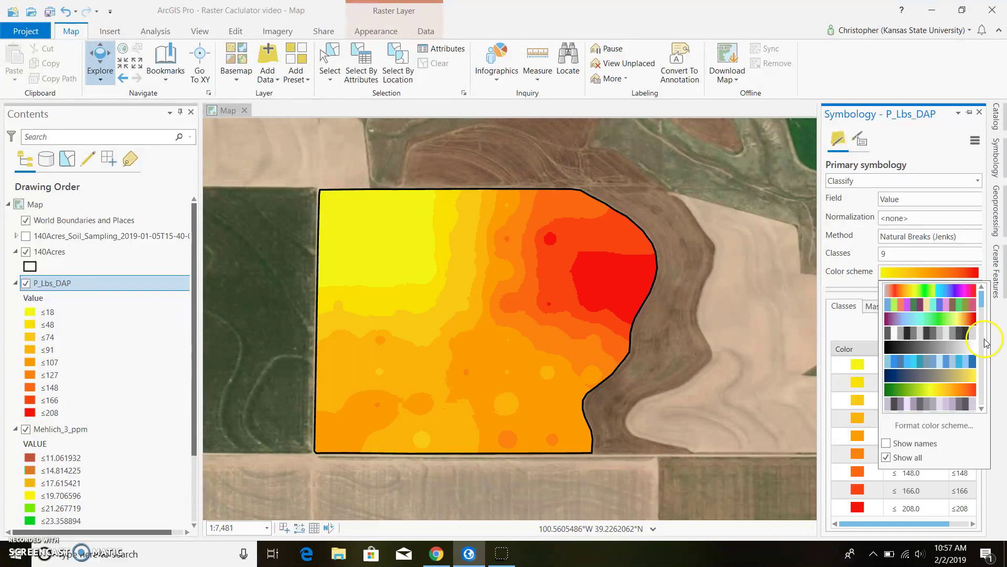
click(981, 408)
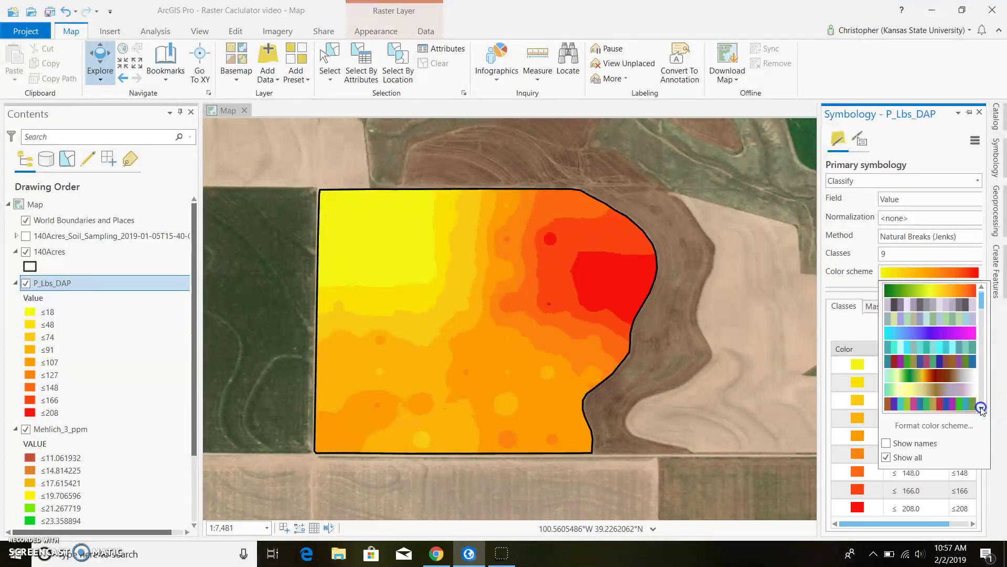
click(982, 409)
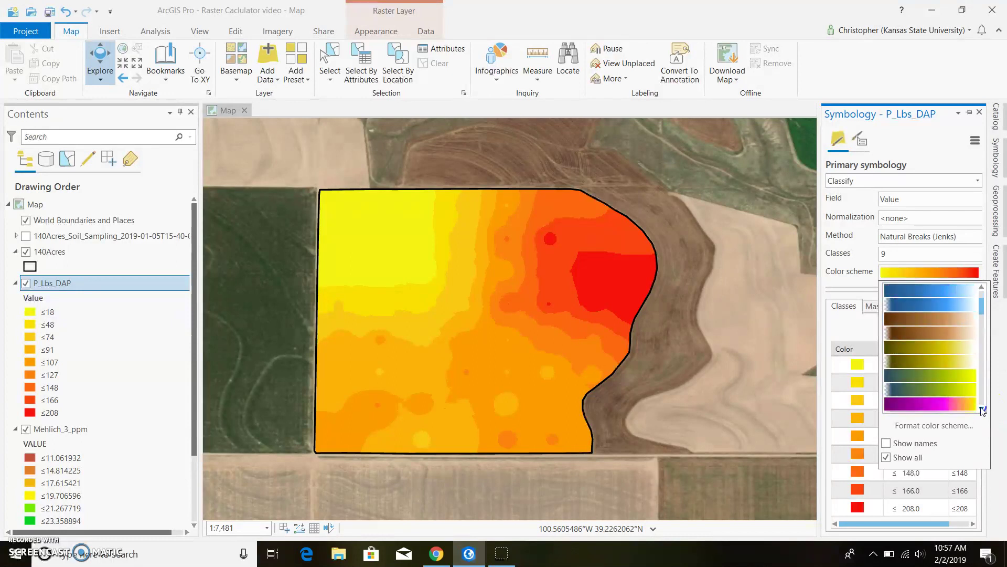
click(982, 409)
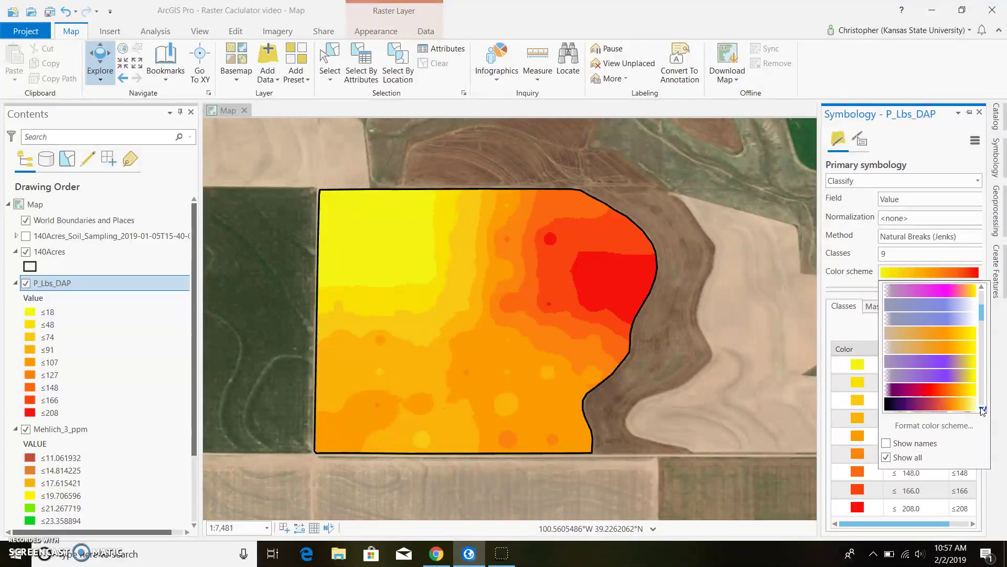
click(982, 409)
click(927, 330)
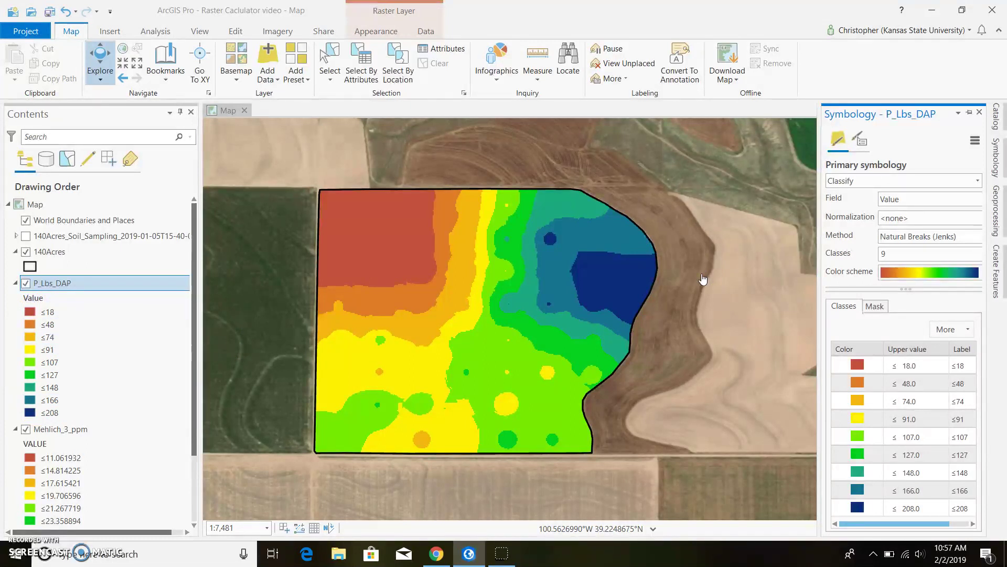
click(979, 112)
Search Geoprocessing for 'raster to polygon' and open the Raster to Polygon tool
click(1000, 220)
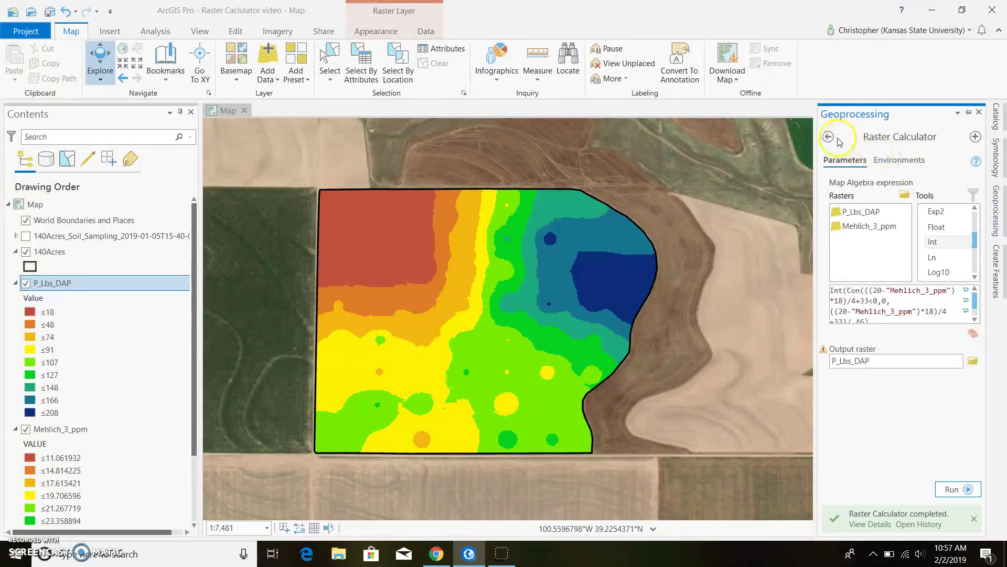
click(828, 137)
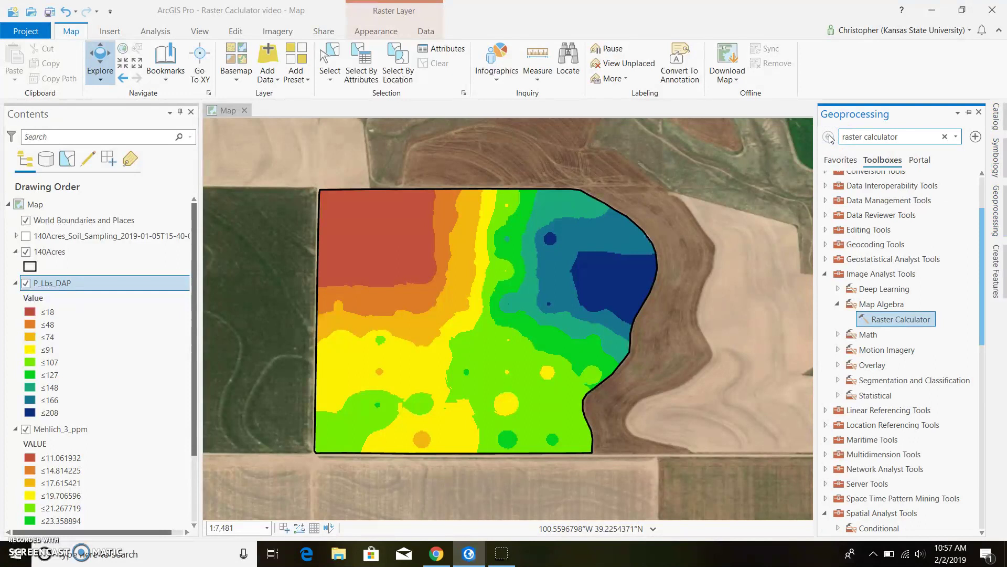
click(838, 134)
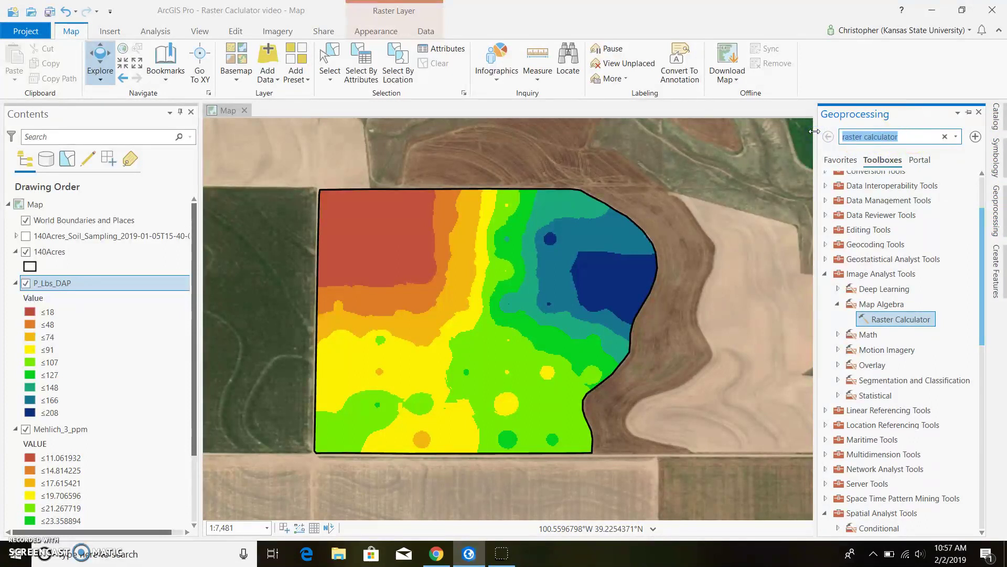
text(raster to poly)
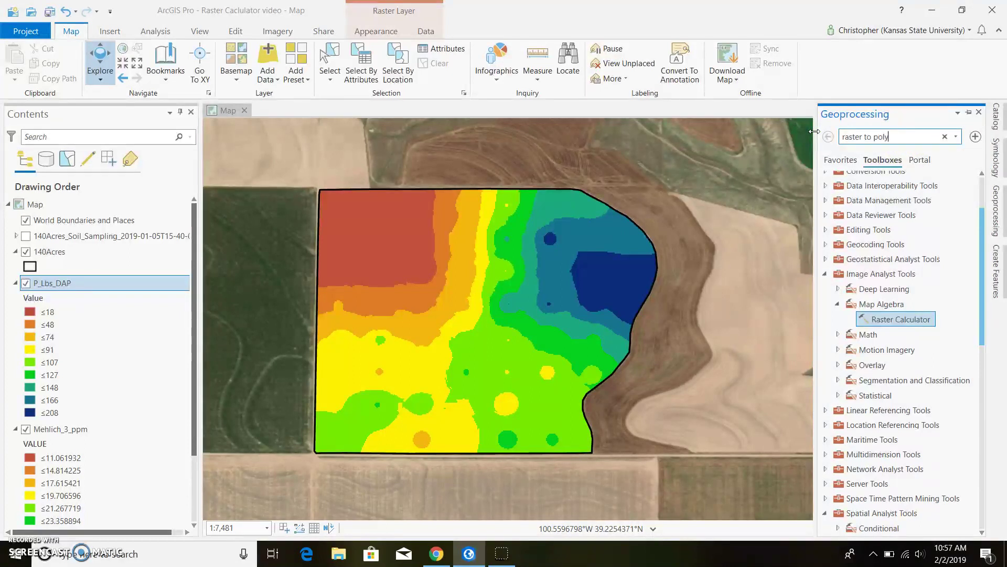
text(gon)
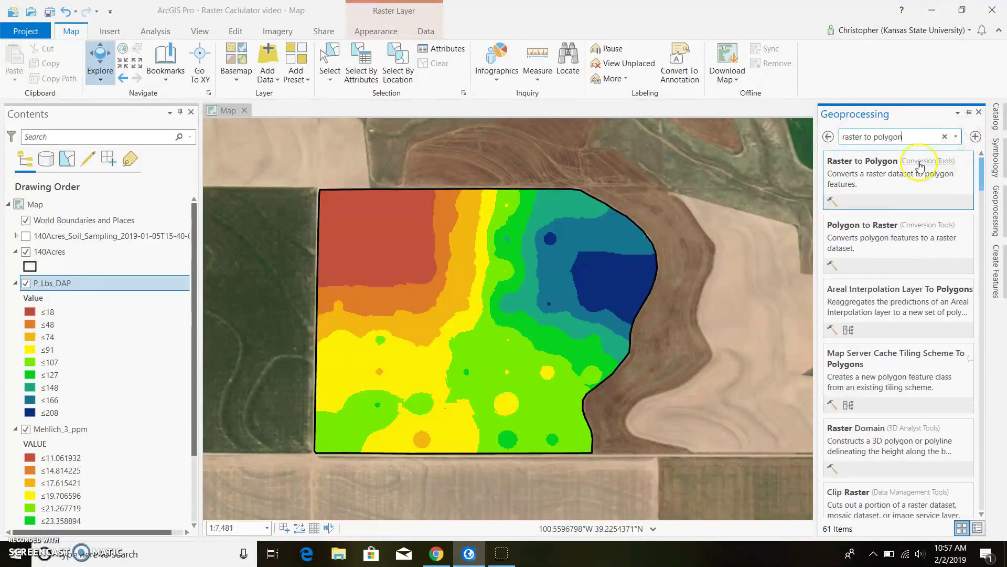
click(920, 161)
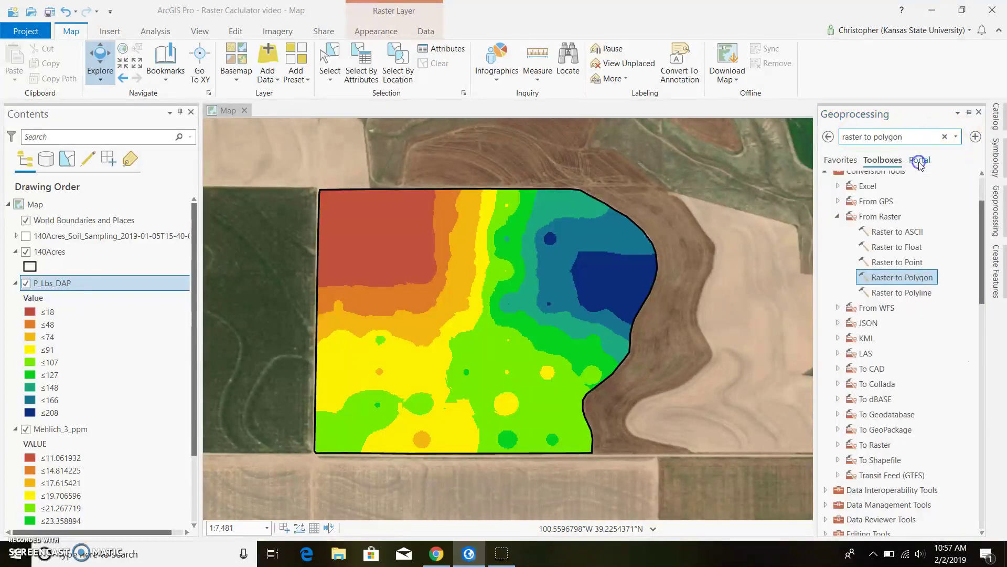
double_click(901, 276)
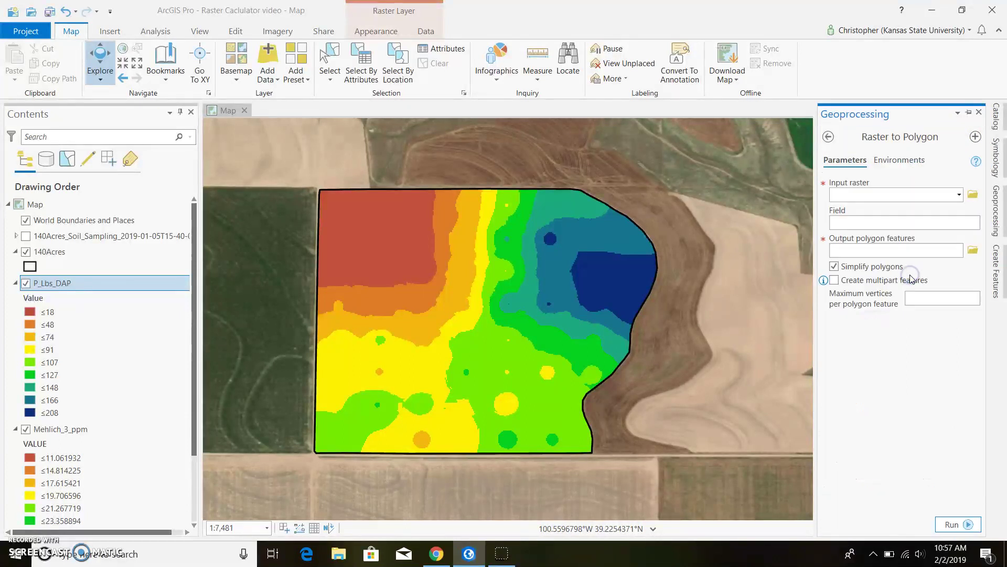
Convert P_Lbs_DAP to polygons on the Value field, creating RasterT_P_Lbs_D1
click(959, 195)
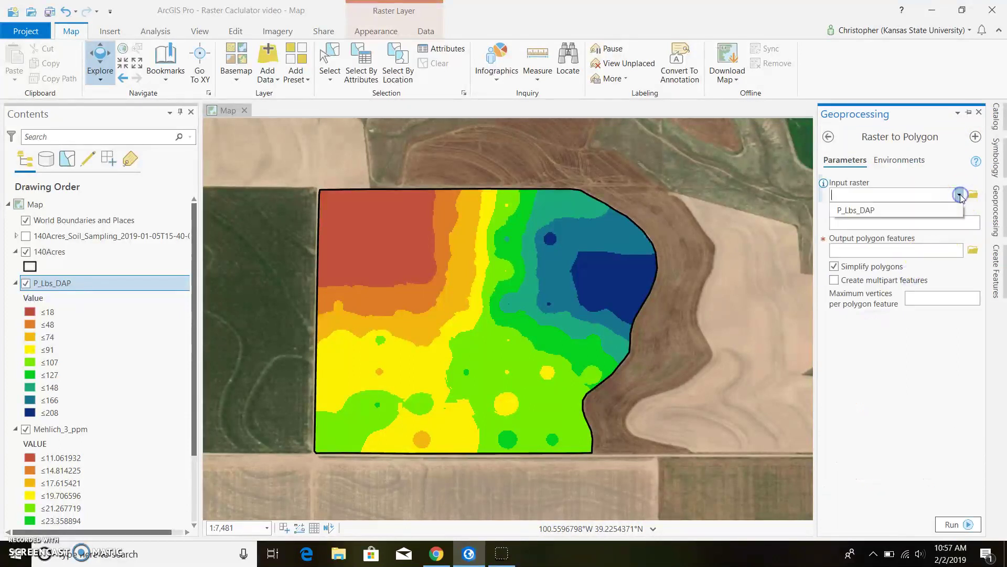
click(871, 211)
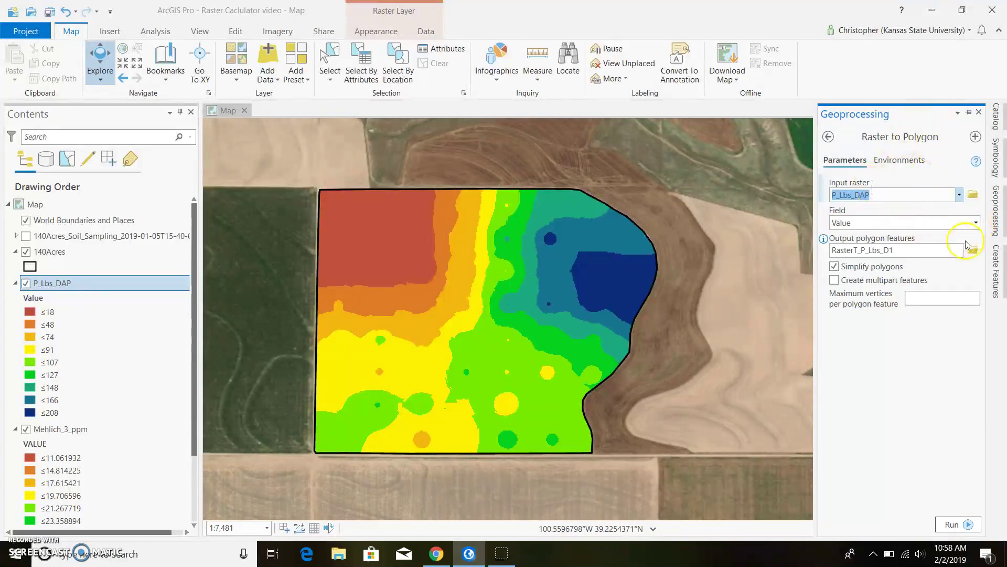
click(979, 226)
click(845, 247)
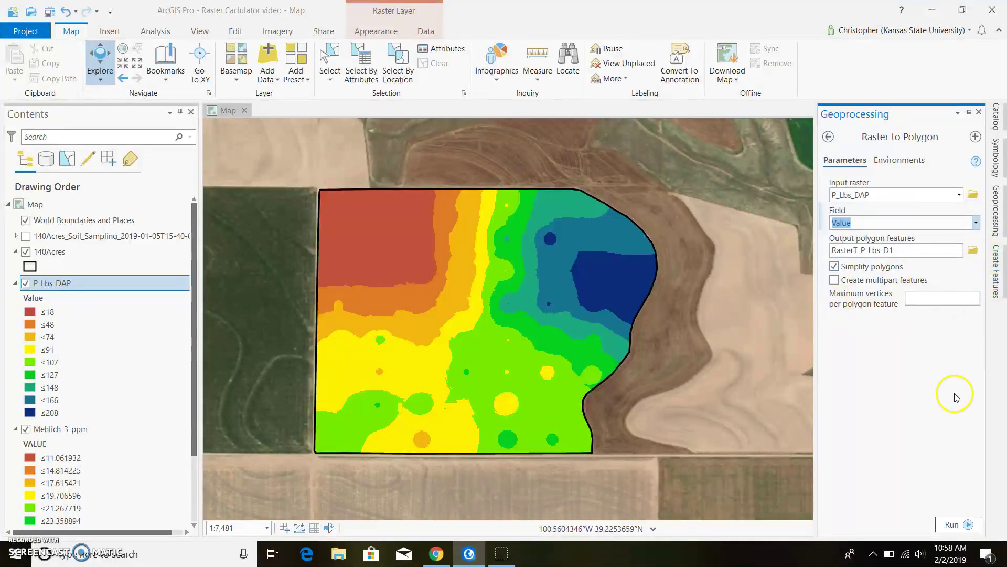
click(960, 514)
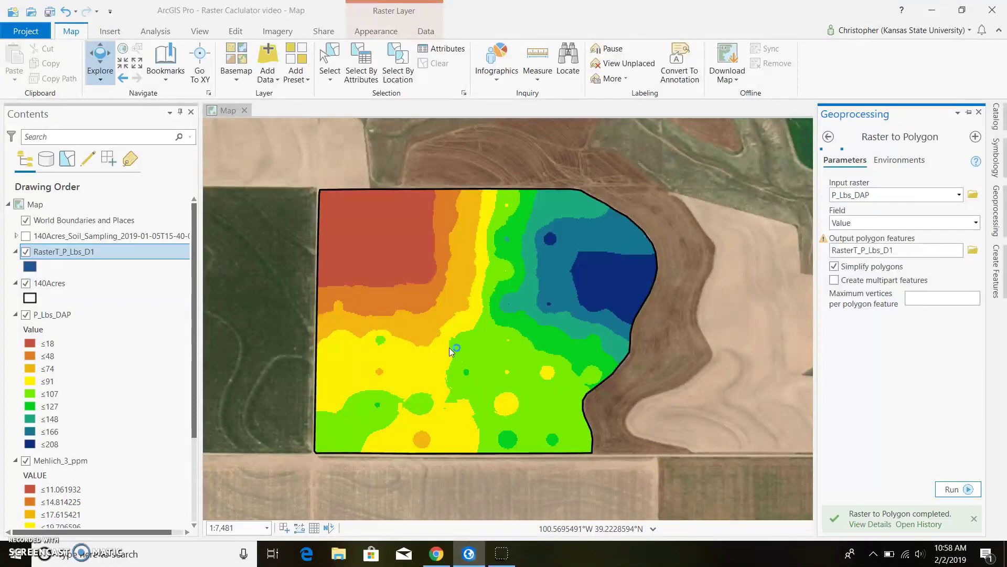
scroll(444, 269, up, 5)
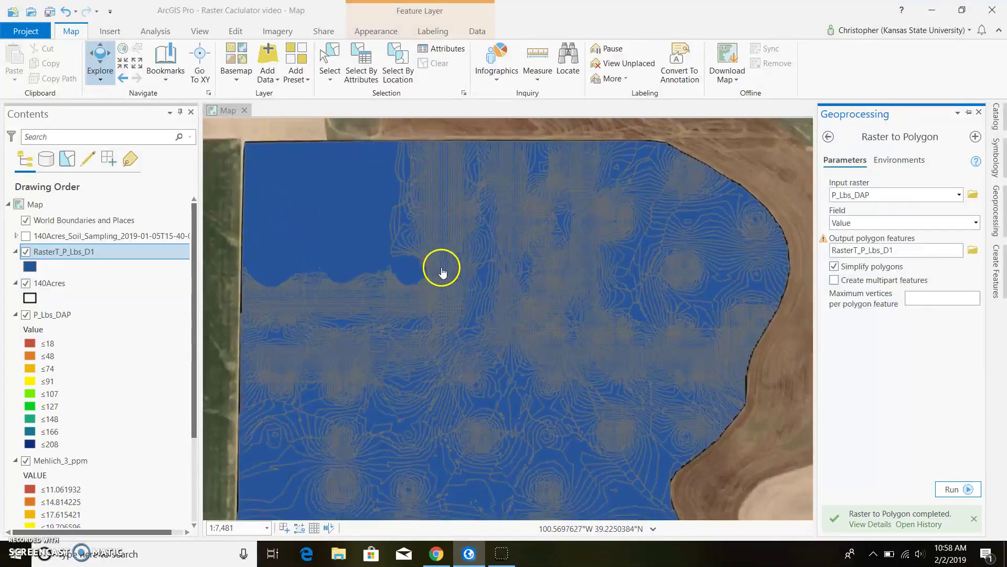
scroll(529, 282, up, 6)
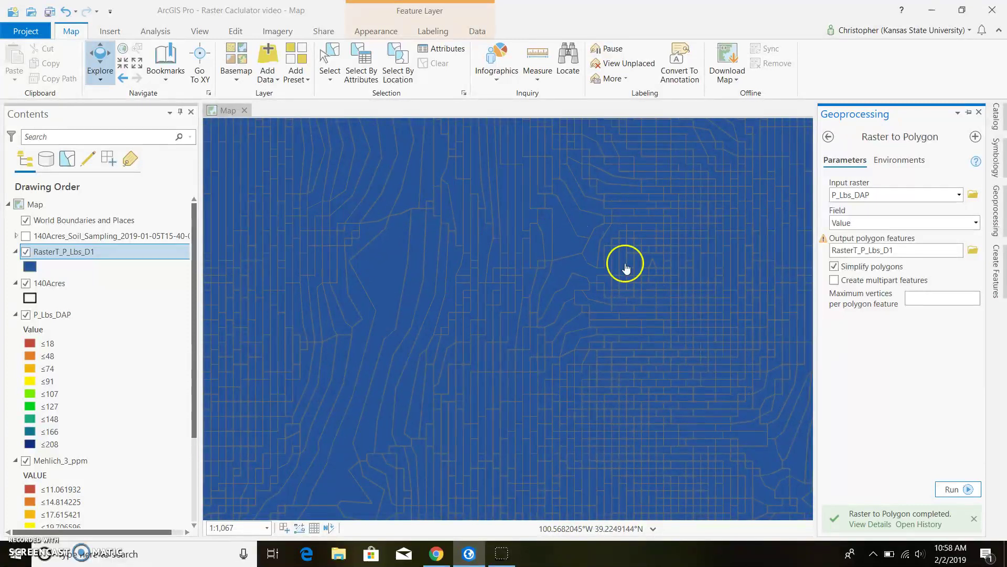
right_click(130, 256)
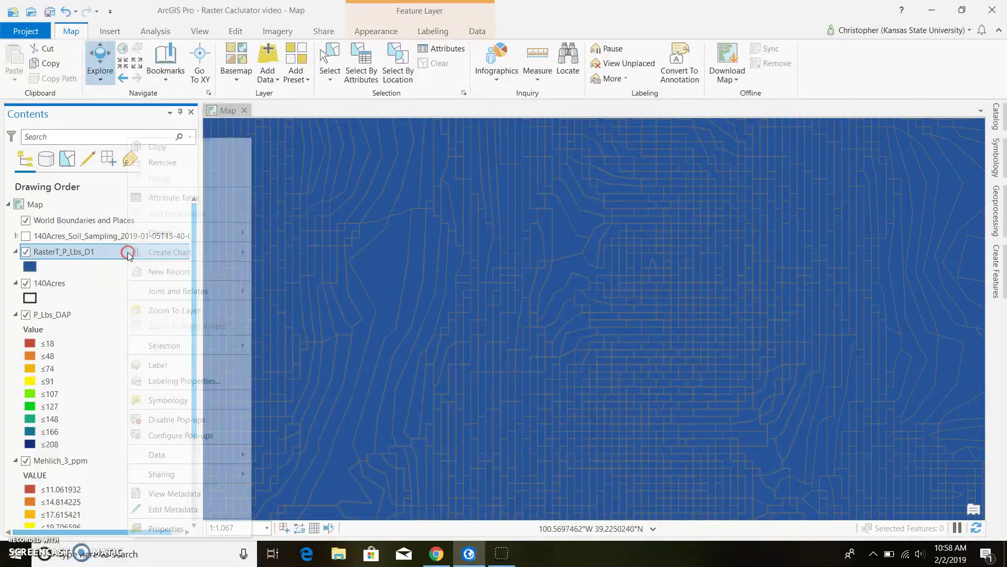
click(210, 201)
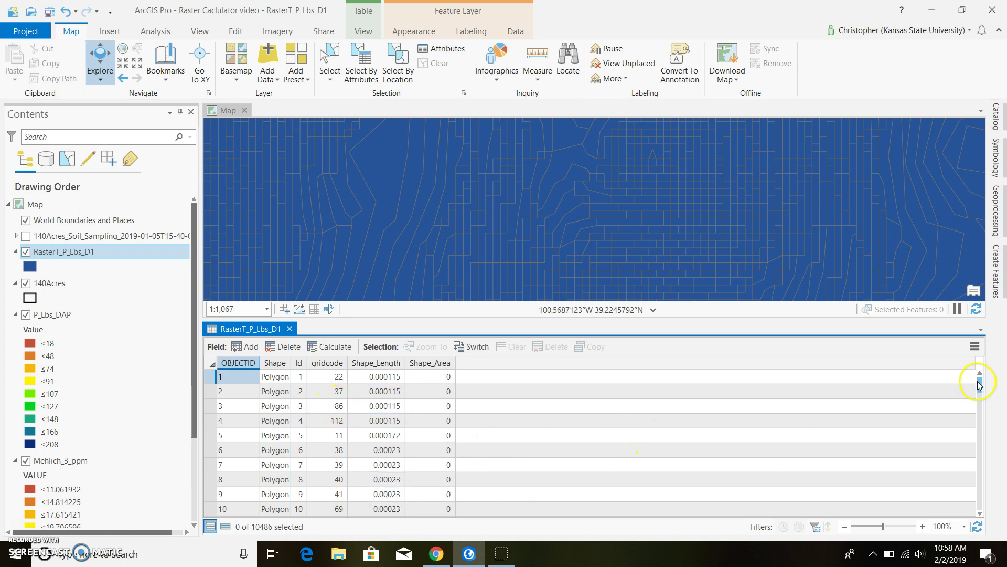
drag(980, 388, 978, 404)
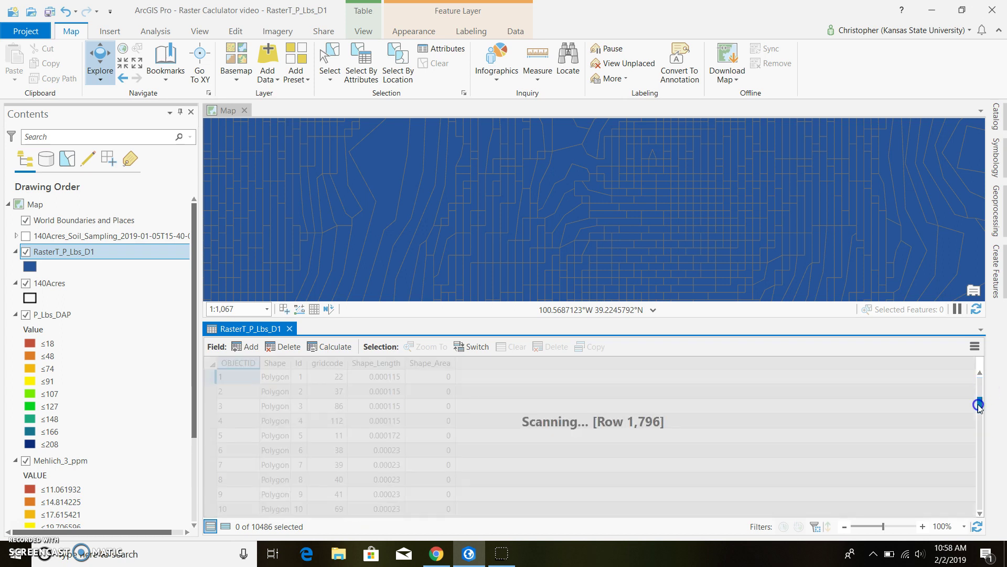
drag(978, 441, 973, 508)
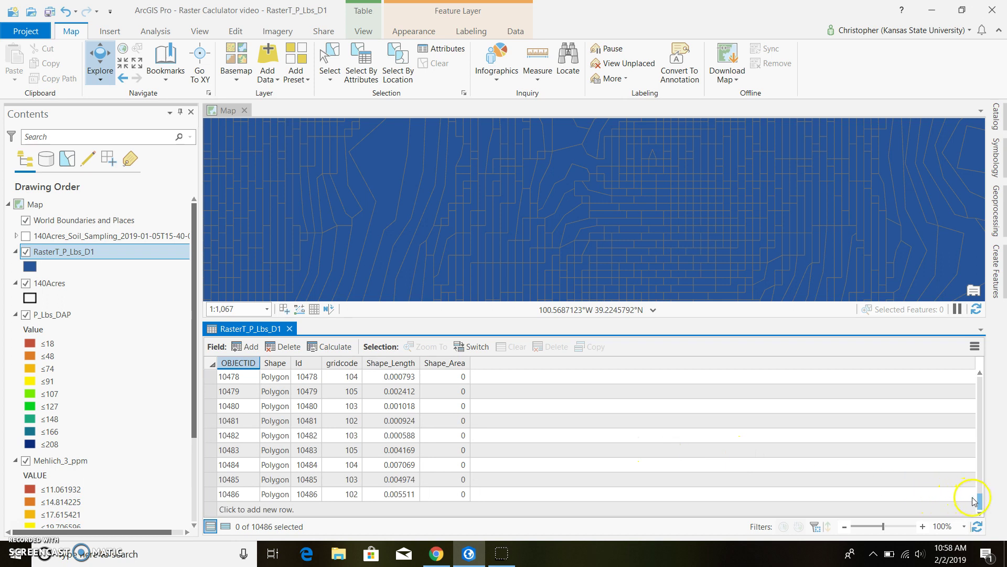
drag(980, 494, 978, 508)
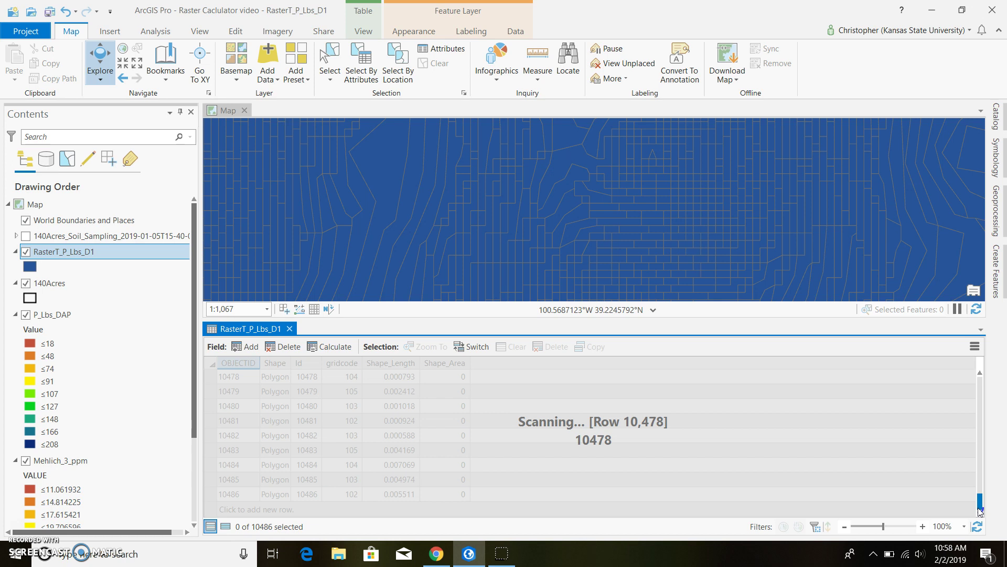
drag(980, 511, 979, 375)
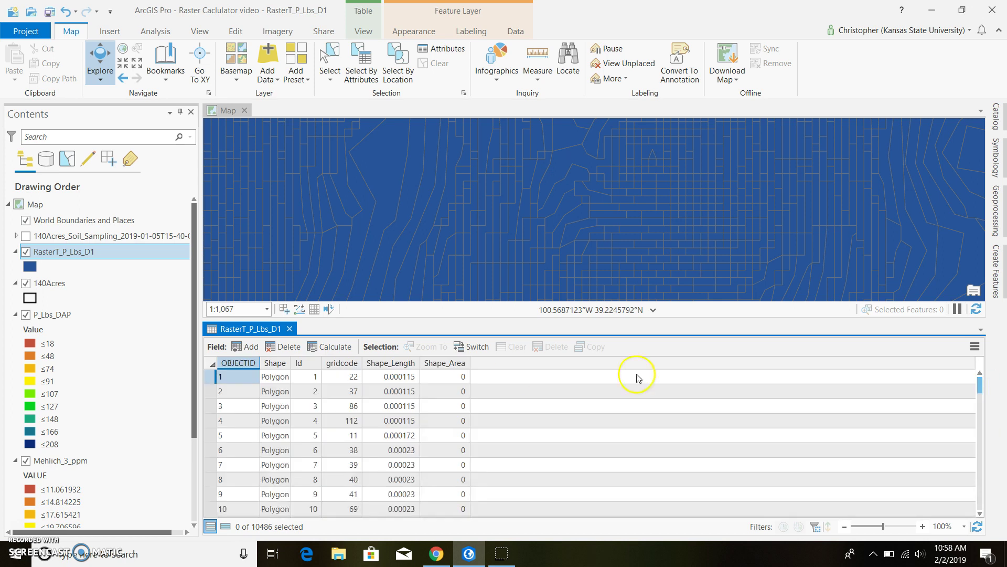
click(310, 376)
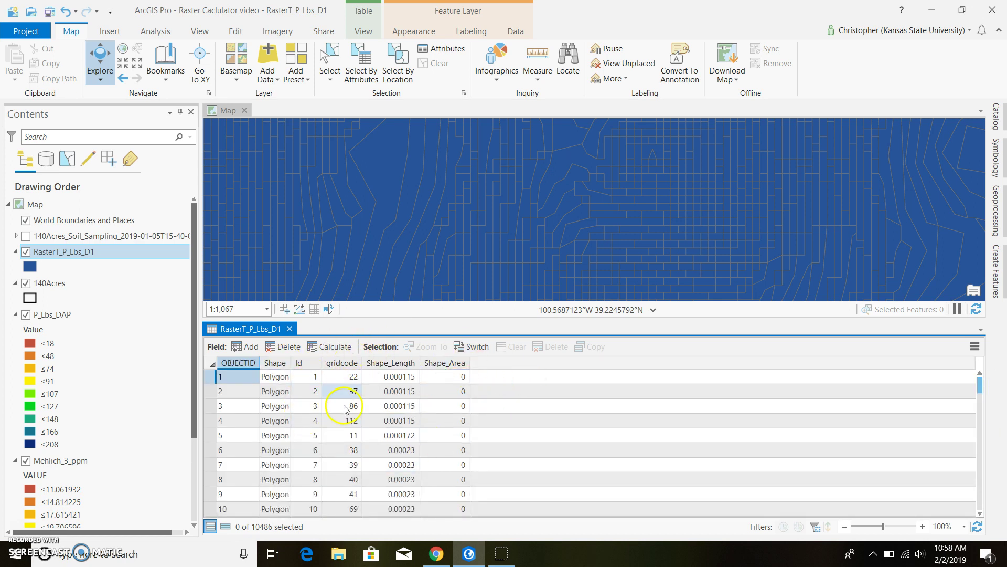
click(357, 421)
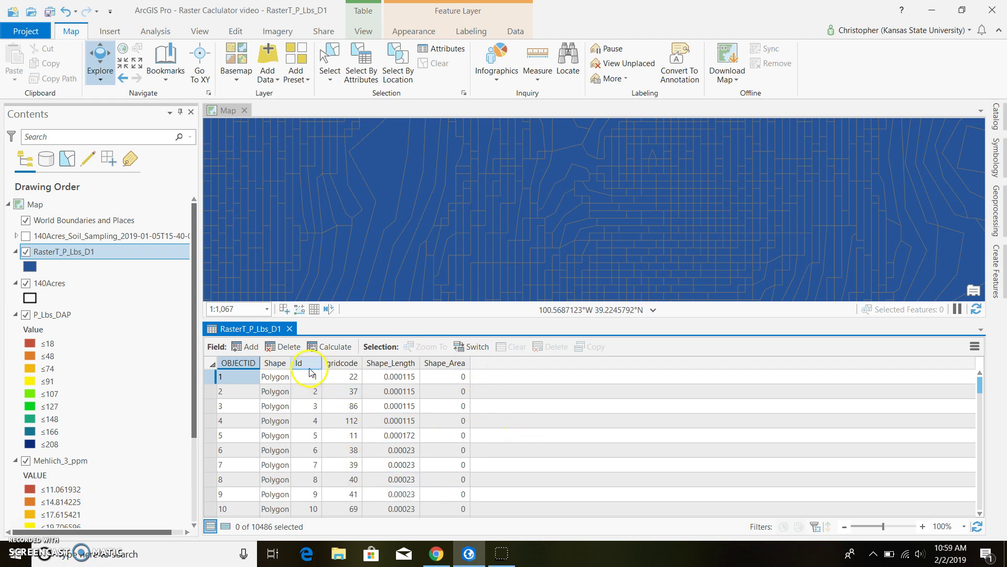
click(318, 450)
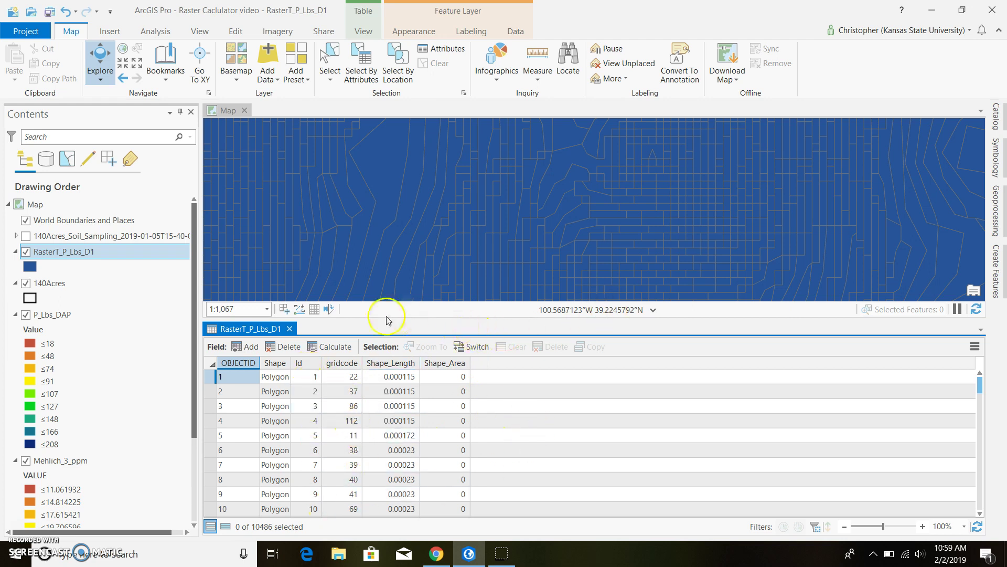
Set up Calculate Field on RasterT_P_Lbs_D1 targeting gridcode with Arcade expression type
click(334, 349)
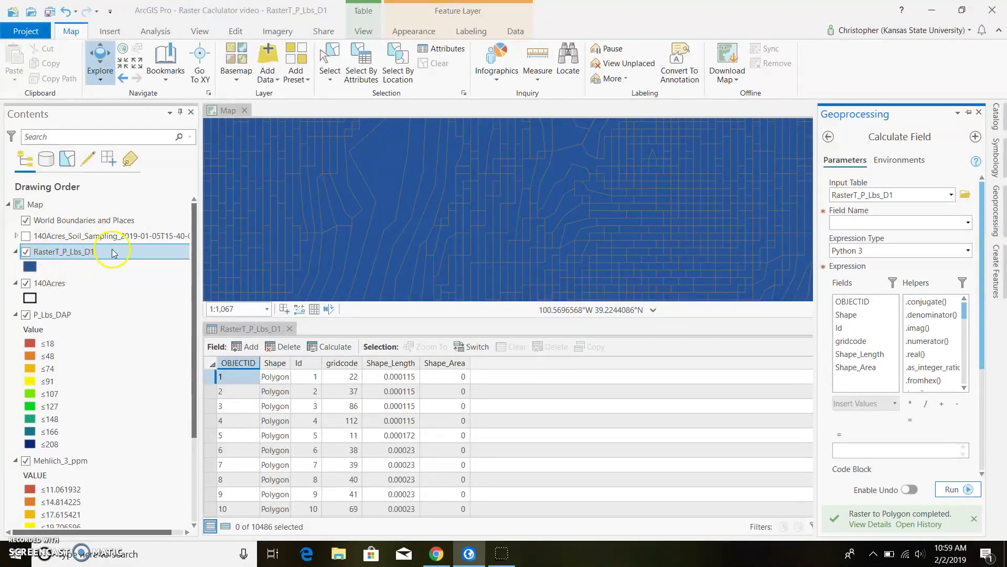
click(969, 222)
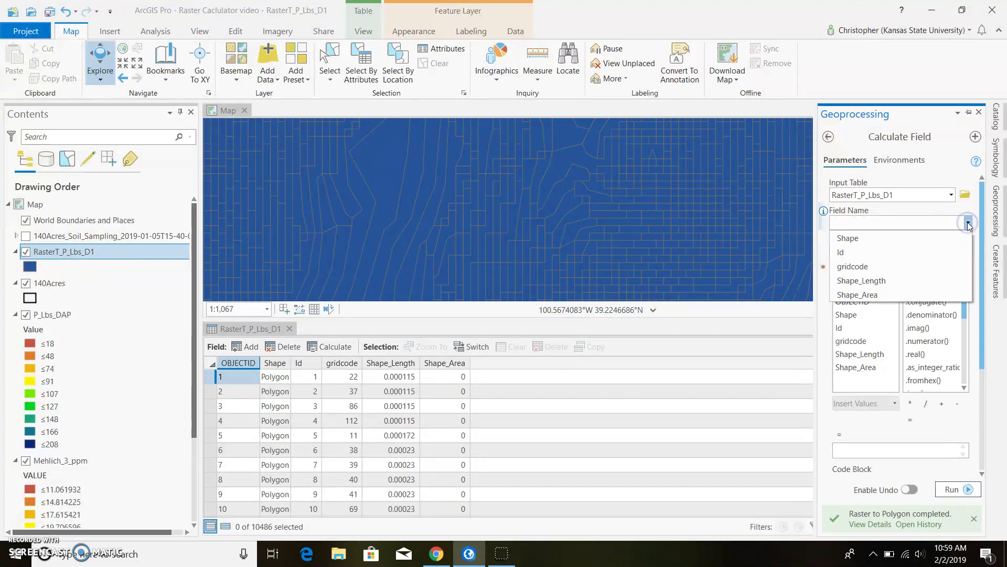
click(925, 267)
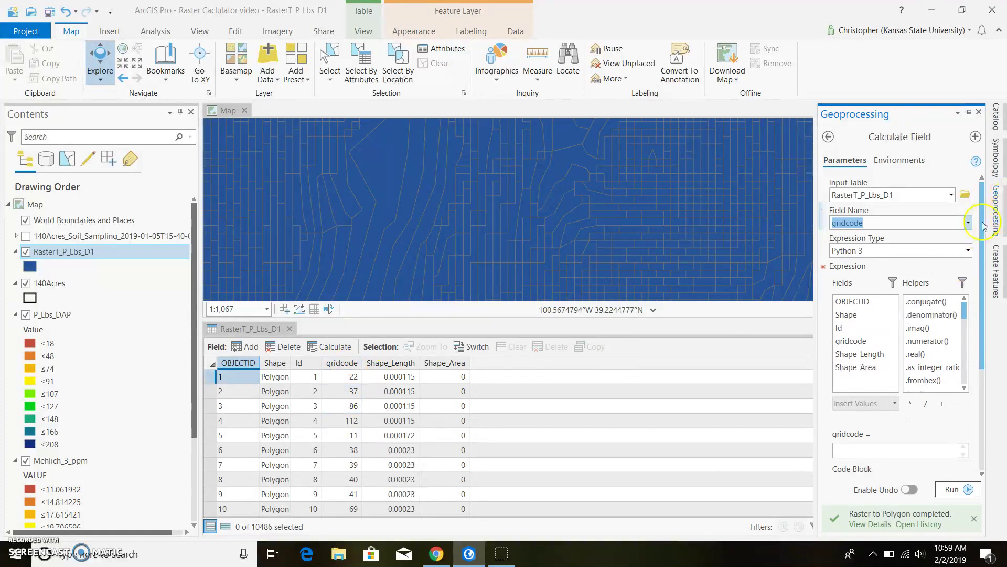
click(969, 251)
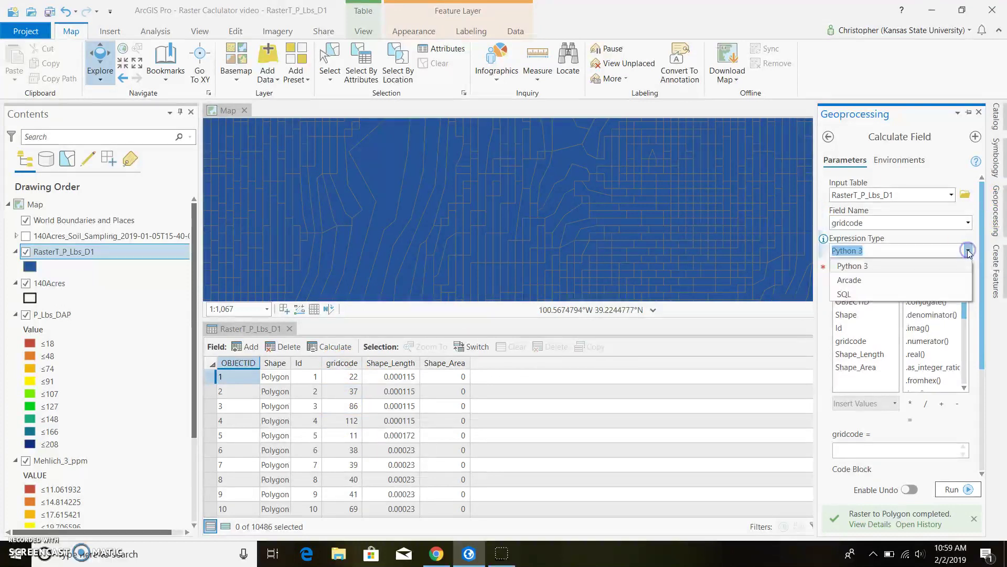
click(930, 277)
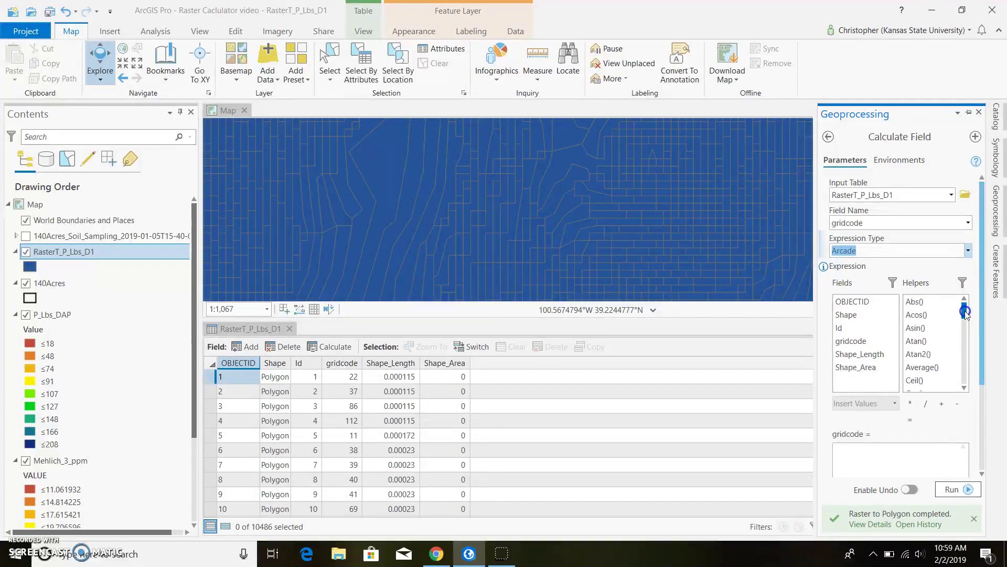
Build Round(($feature.gridcode)/20,0) from the Round helper and the gridcode field
drag(964, 312, 964, 319)
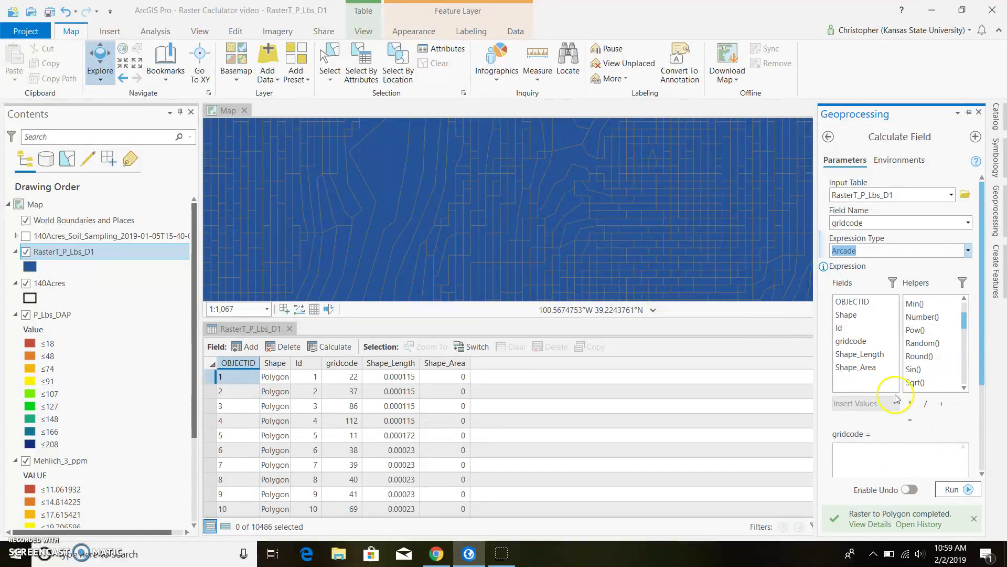
double_click(918, 356)
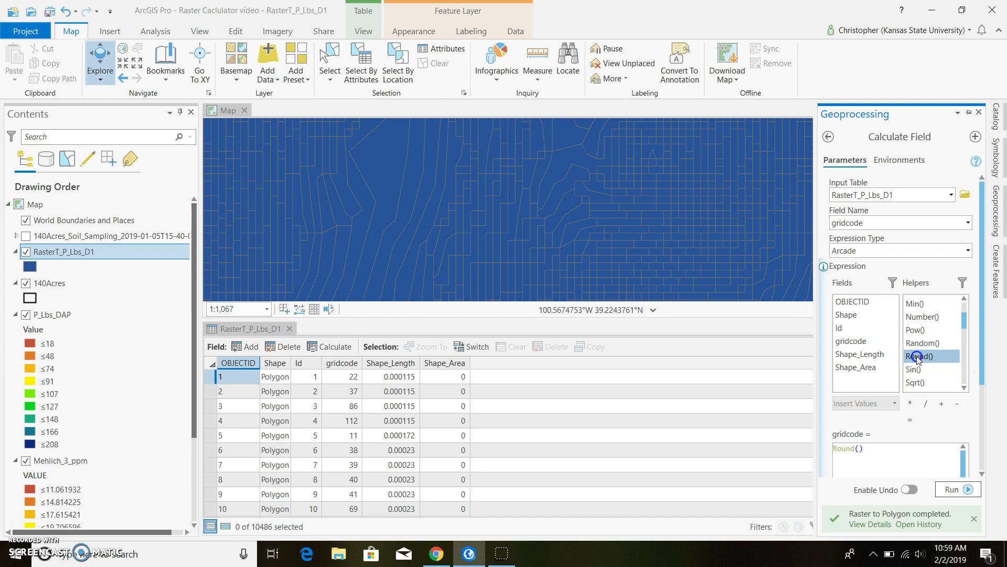
click(857, 448)
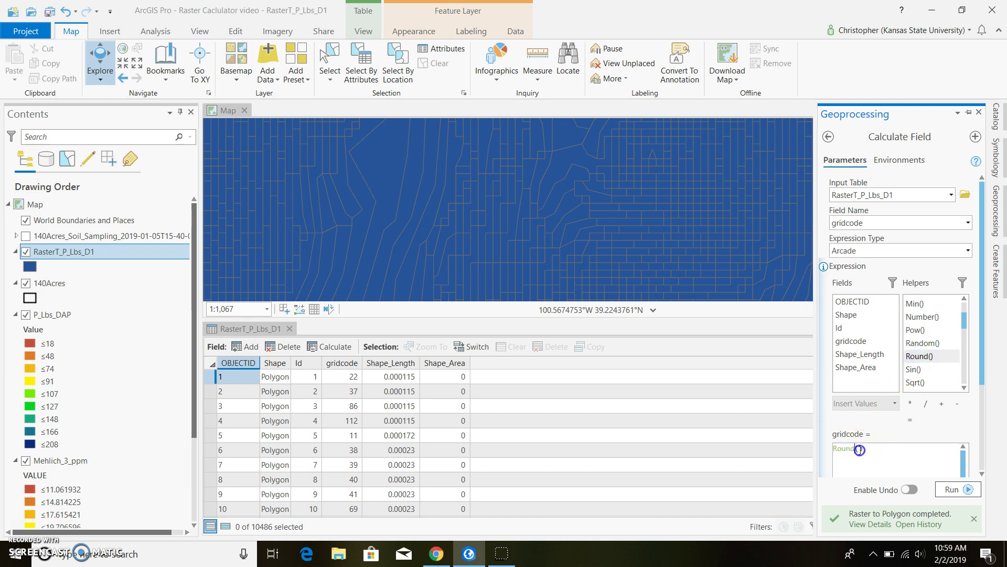
click(895, 462)
click(864, 344)
double_click(865, 343)
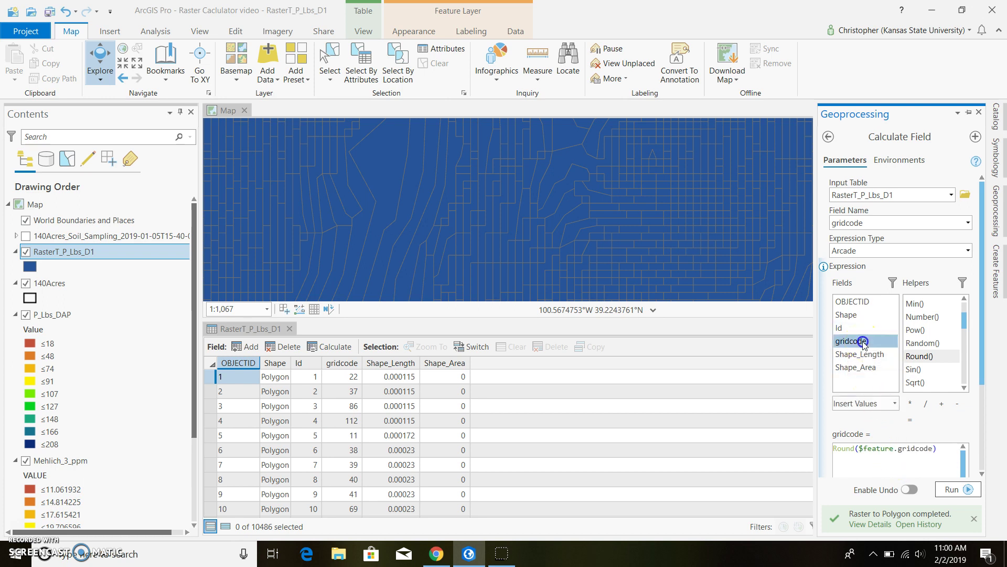
click(861, 449)
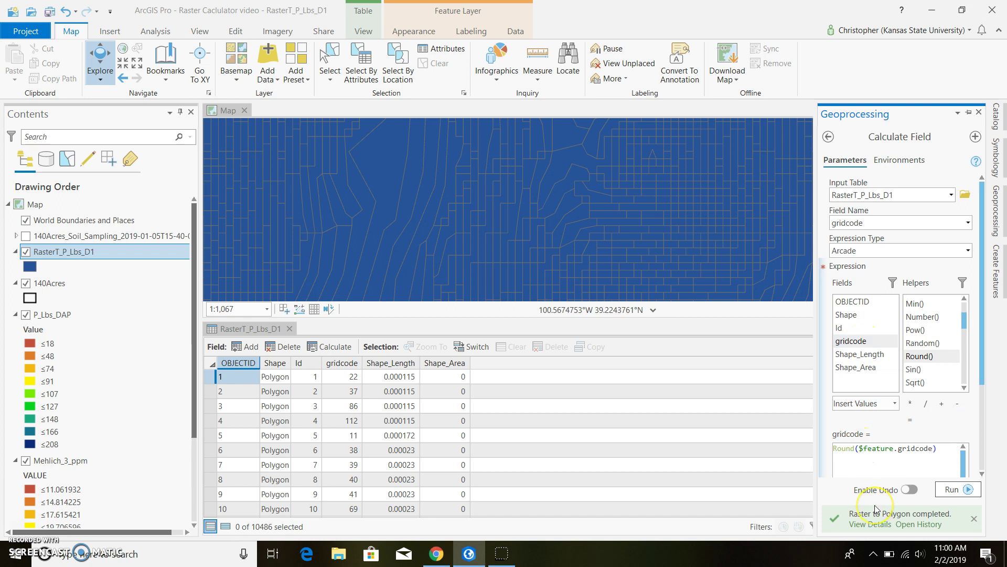
text(()
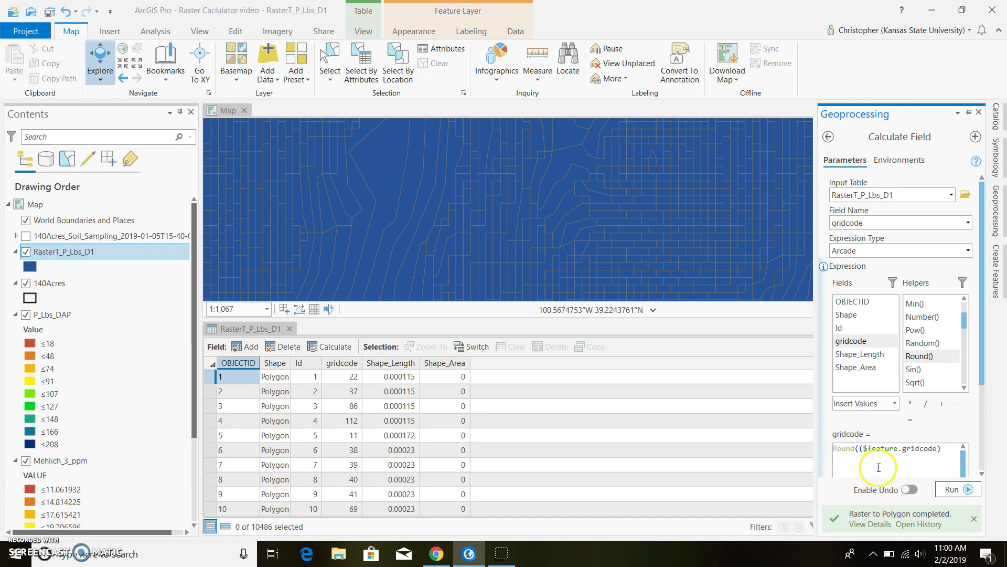
click(863, 450)
click(943, 448)
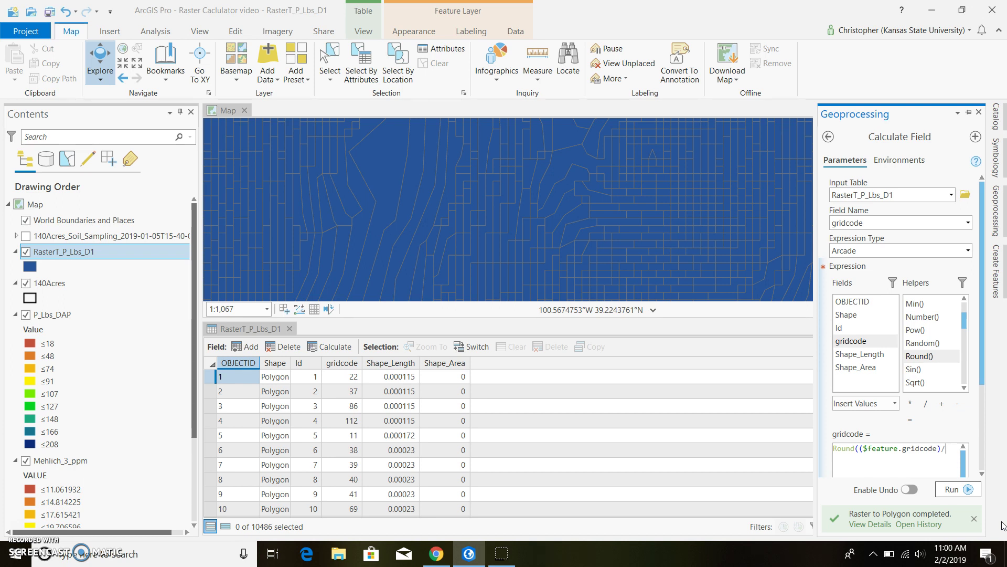
text(20)
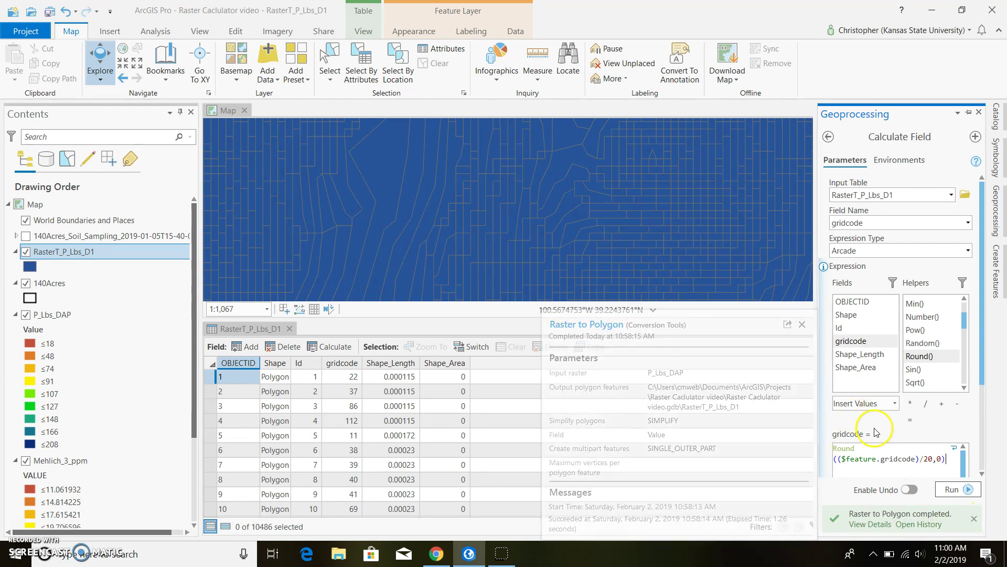
click(842, 458)
Append *20 so the expression reads Round(($feature.gridcode)/20,0)*20
click(950, 461)
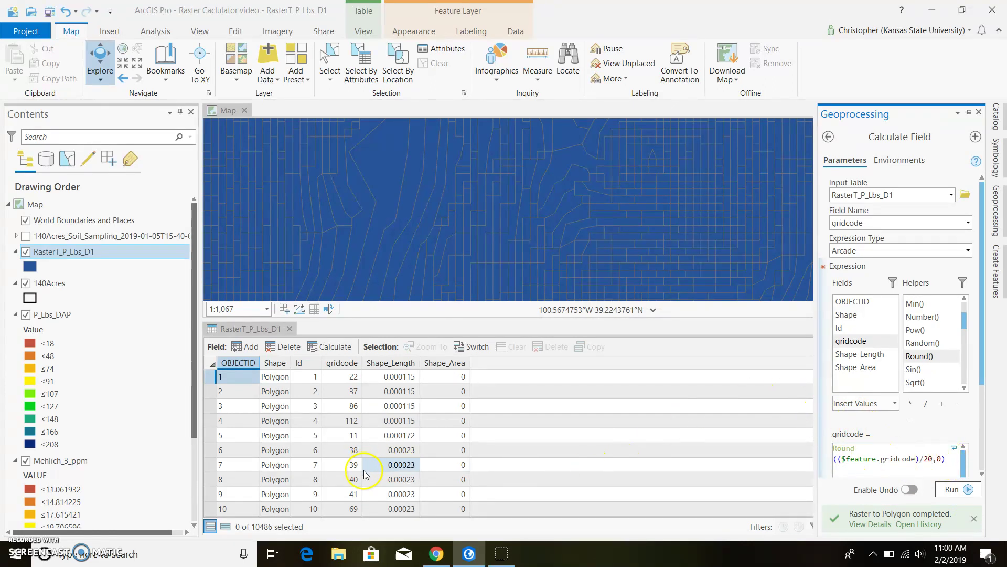
click(353, 510)
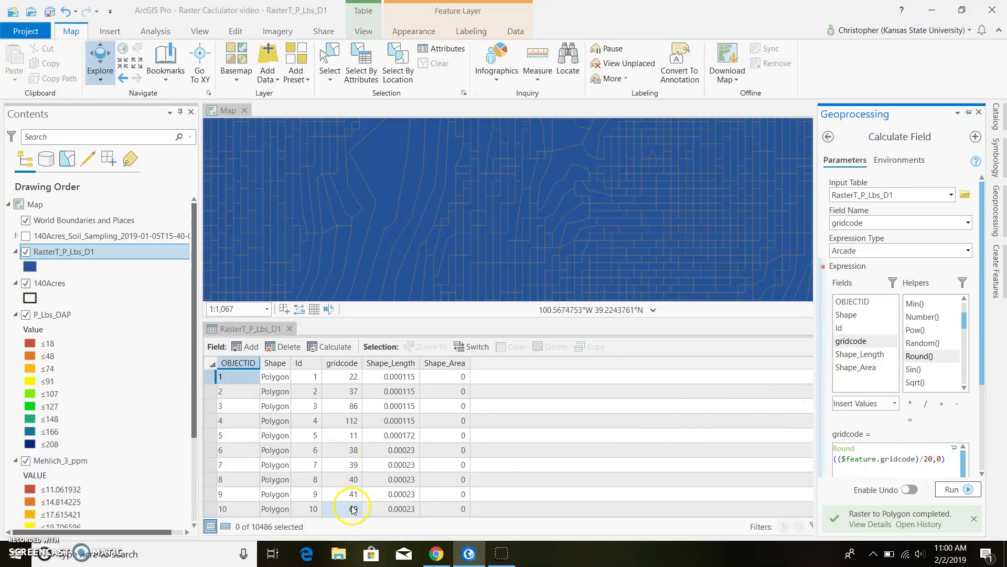
click(400, 489)
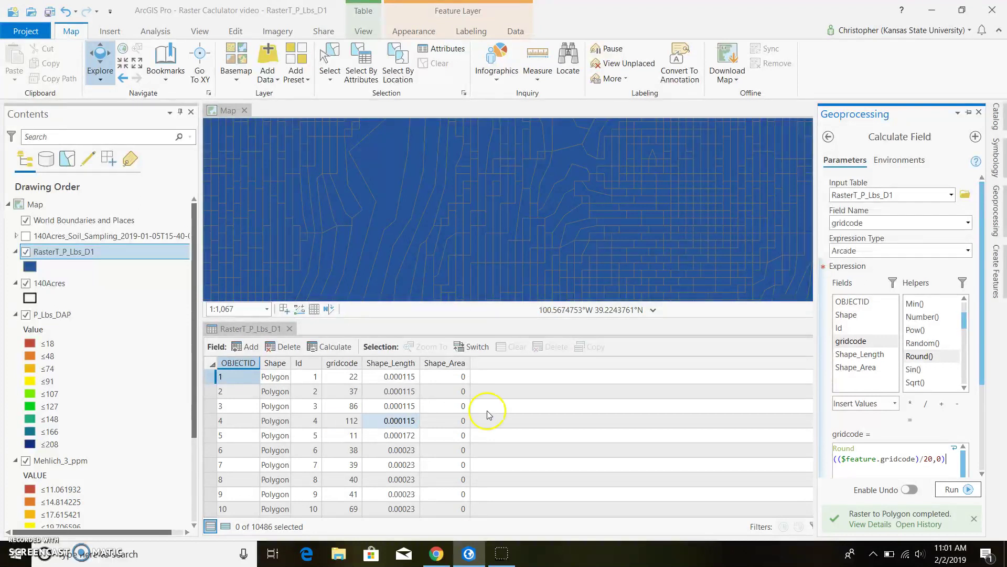
click(948, 461)
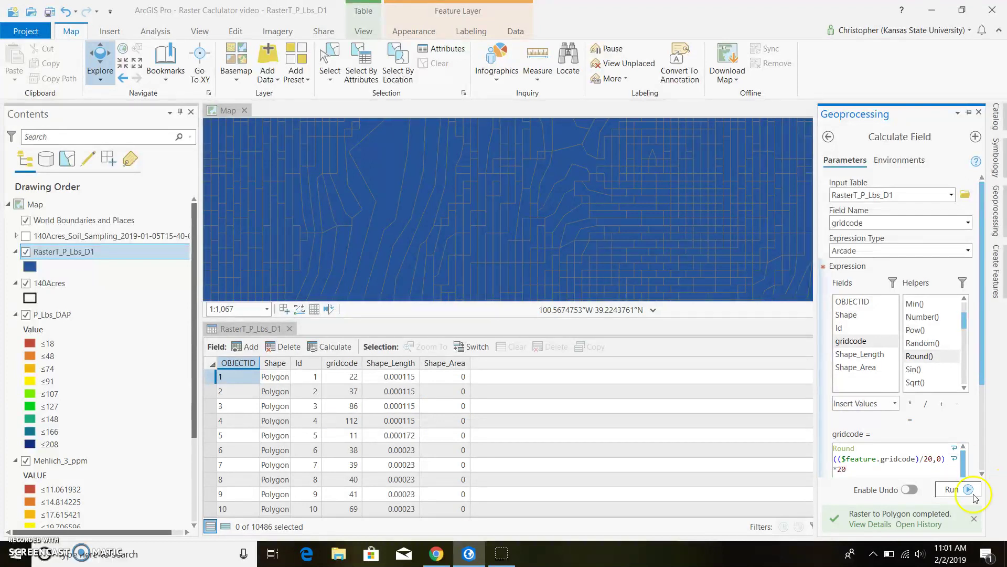
click(895, 467)
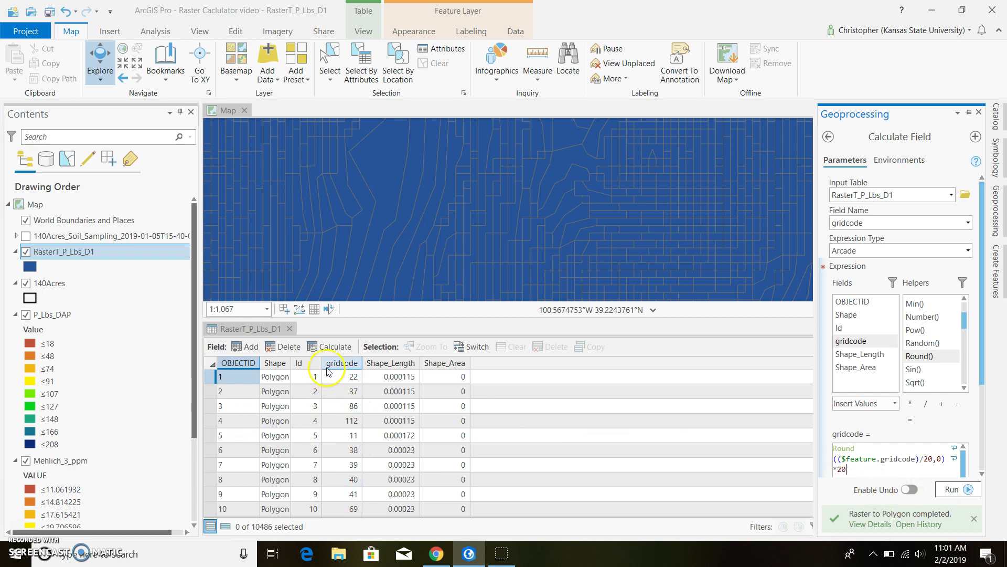
Run the gridcode calculation and check values now read 20, 40, 80, 120
click(878, 524)
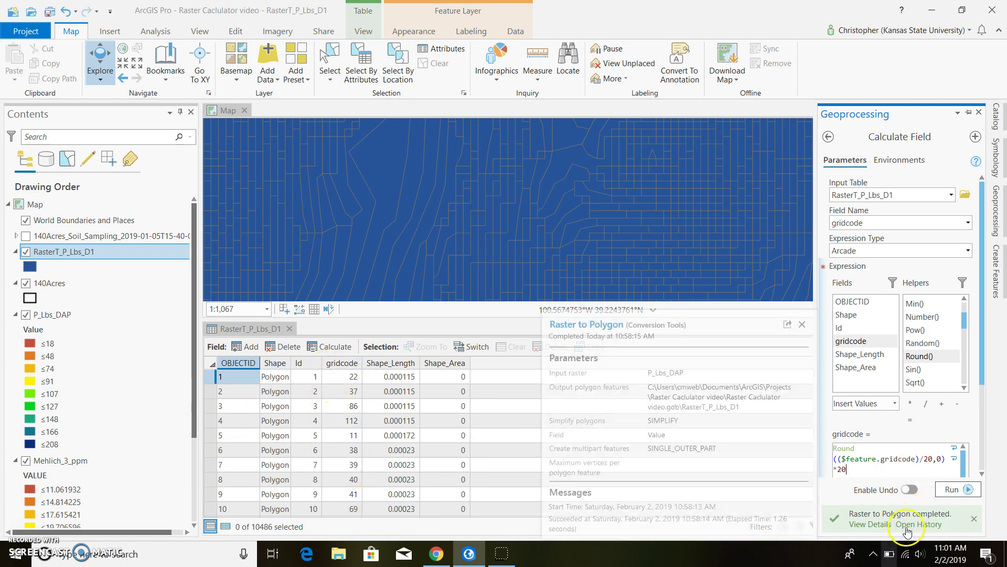
click(954, 489)
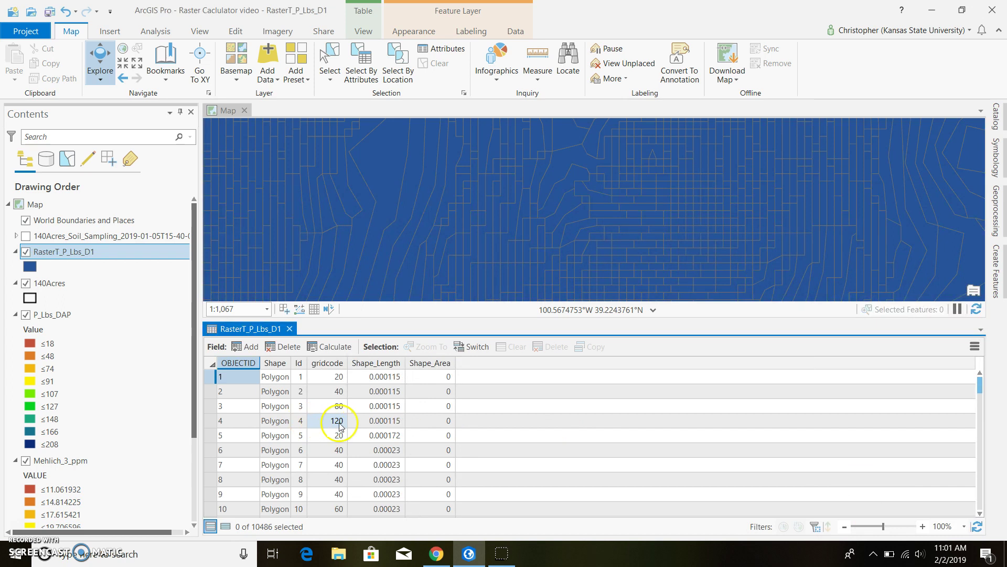
mouse_move(979, 386)
mouse_down()
mouse_move(978, 399)
mouse_move(979, 380)
mouse_up()
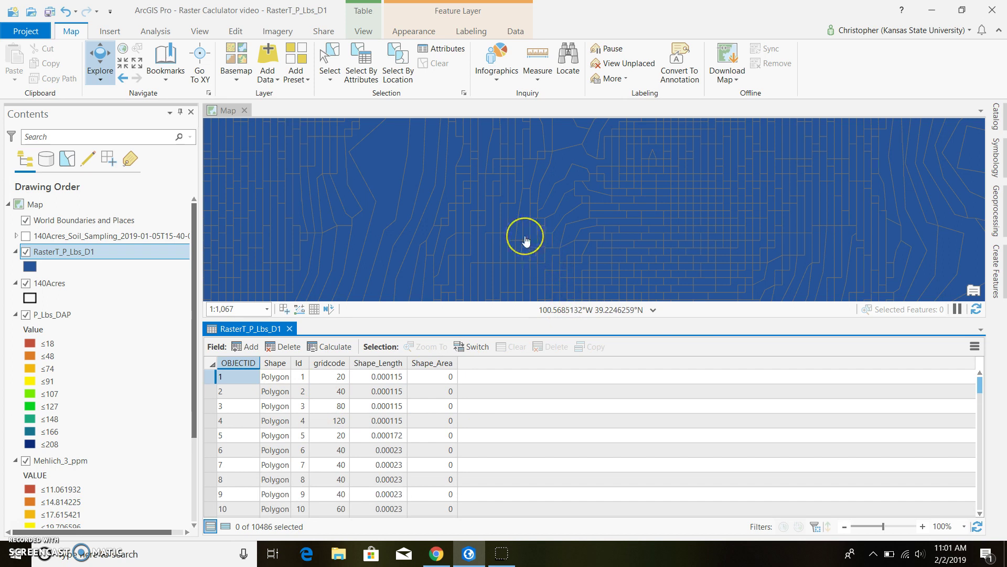
scroll(525, 240, down, 4)
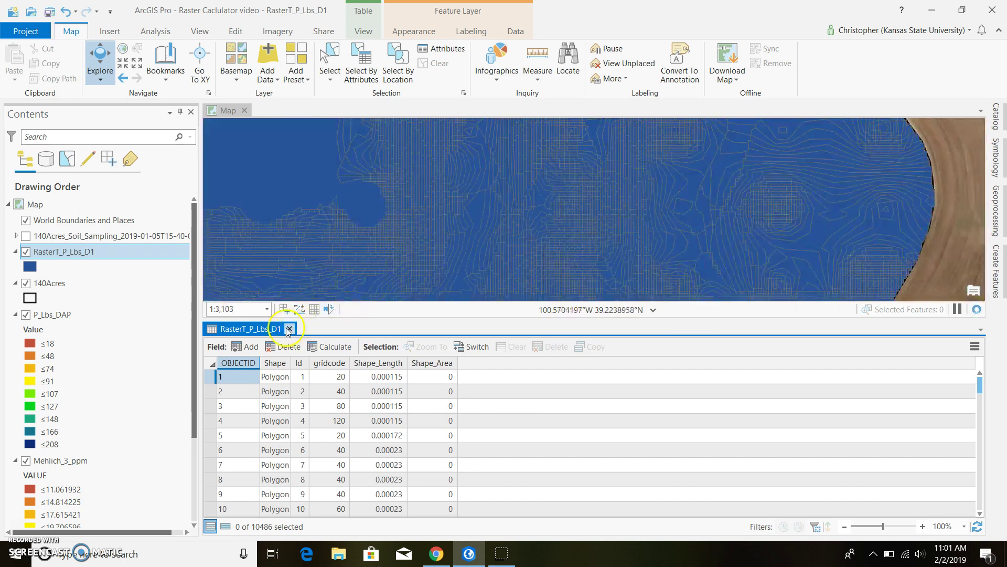
Close the attribute table to enlarge the map view
click(289, 329)
click(367, 322)
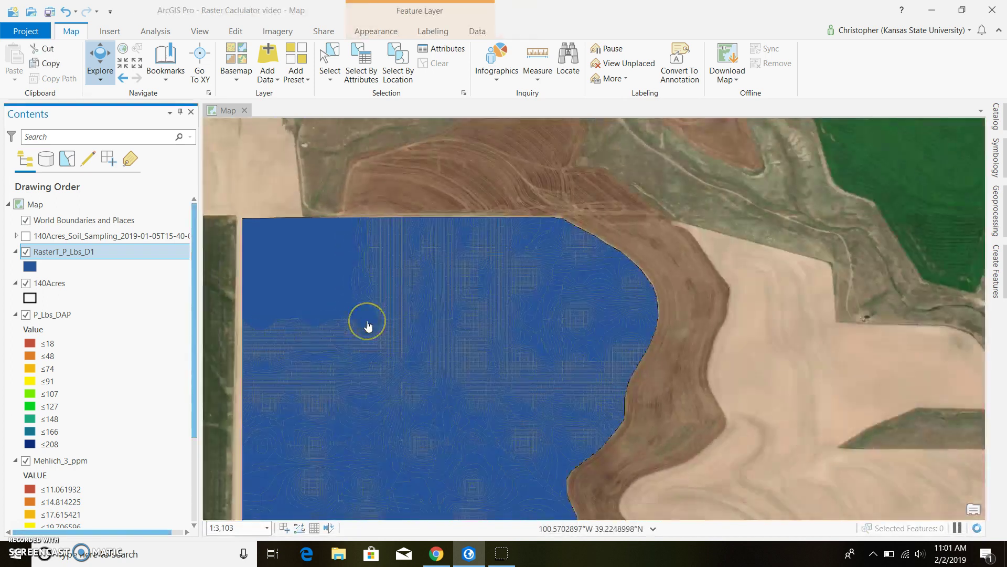
scroll(288, 286, down, 1)
scroll(375, 239, up, 3)
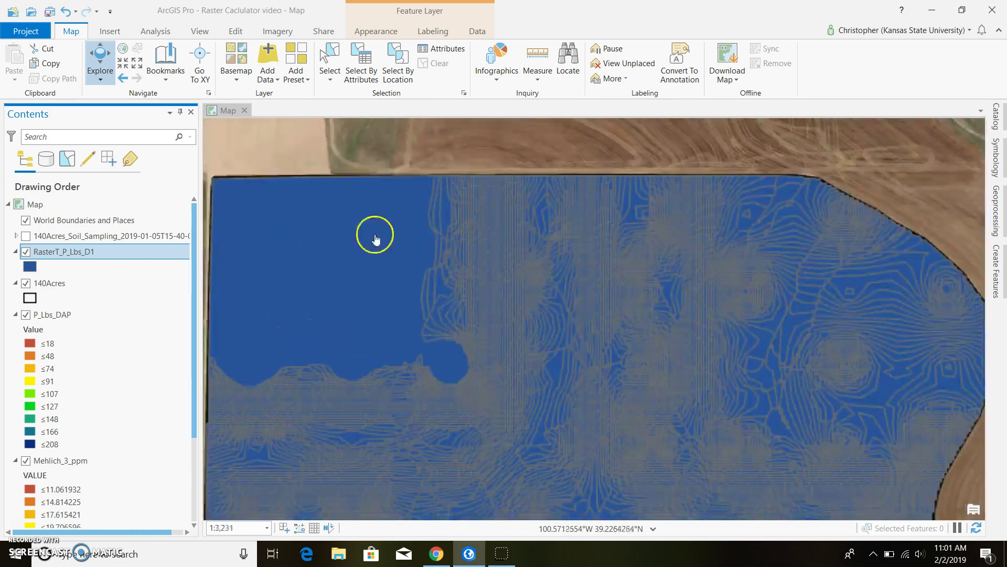
scroll(524, 353, down, 3)
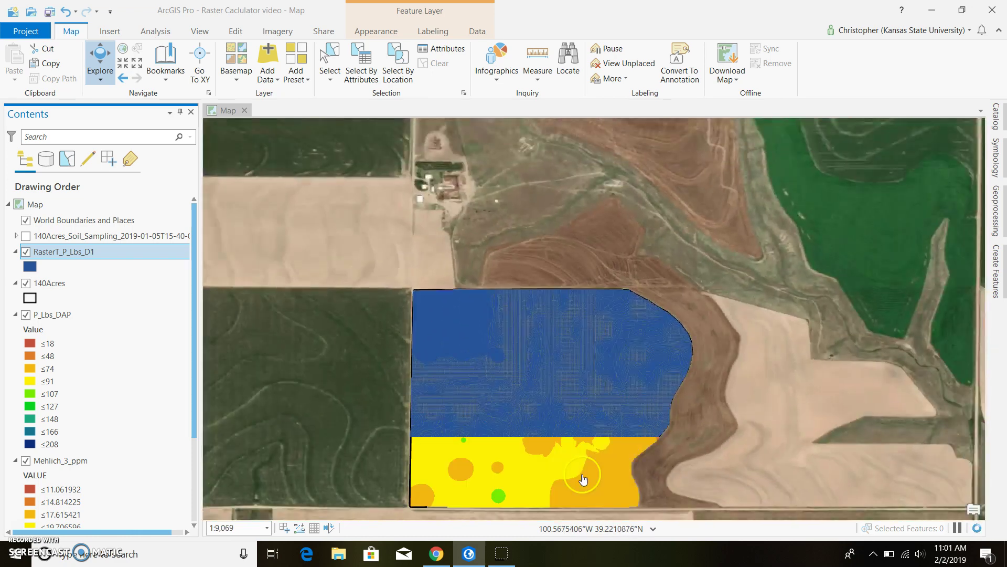
scroll(581, 475, up, 1)
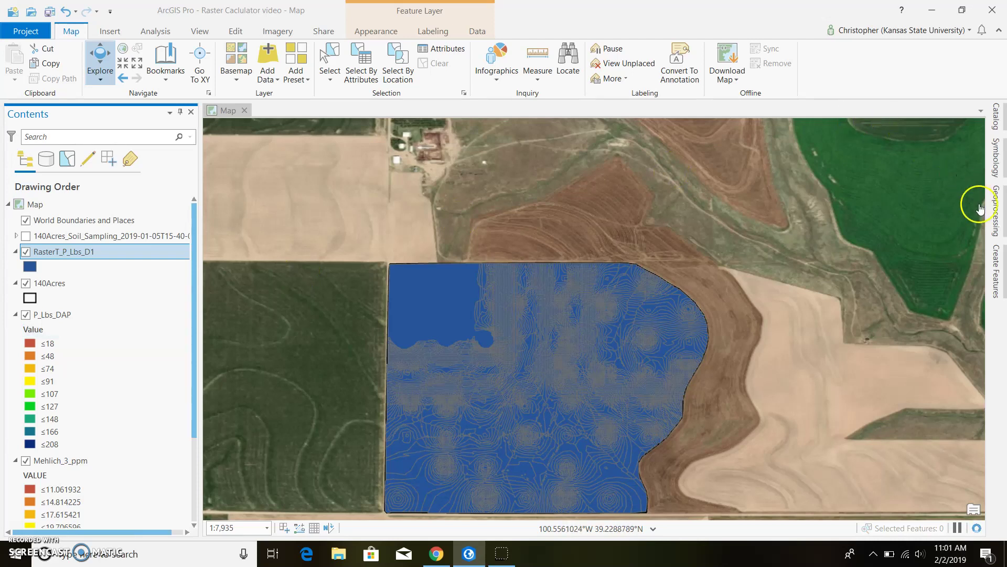
Search tools for 'dis' and locate Dissolve in Data Management's Generalization toolbox
click(980, 209)
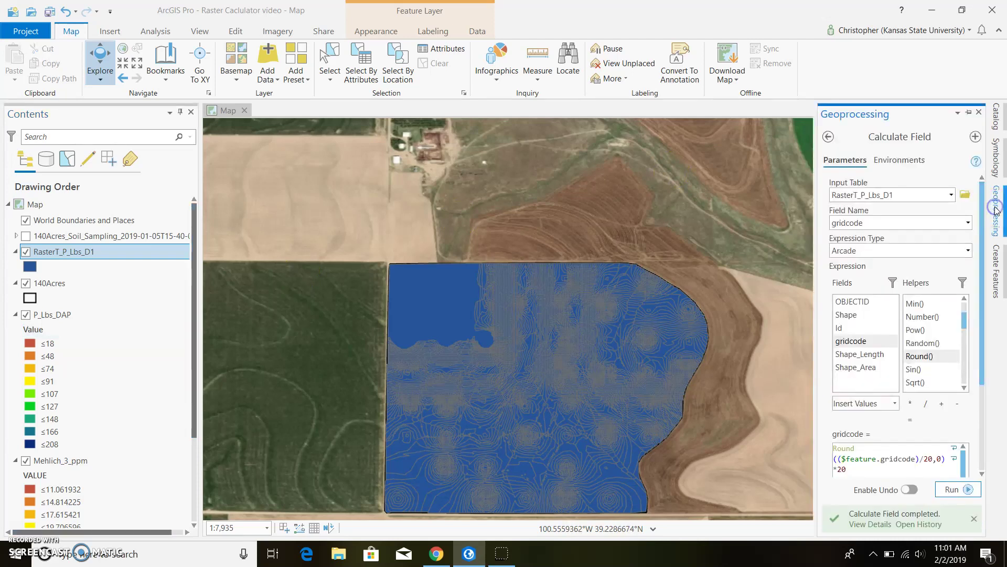
click(829, 137)
click(850, 136)
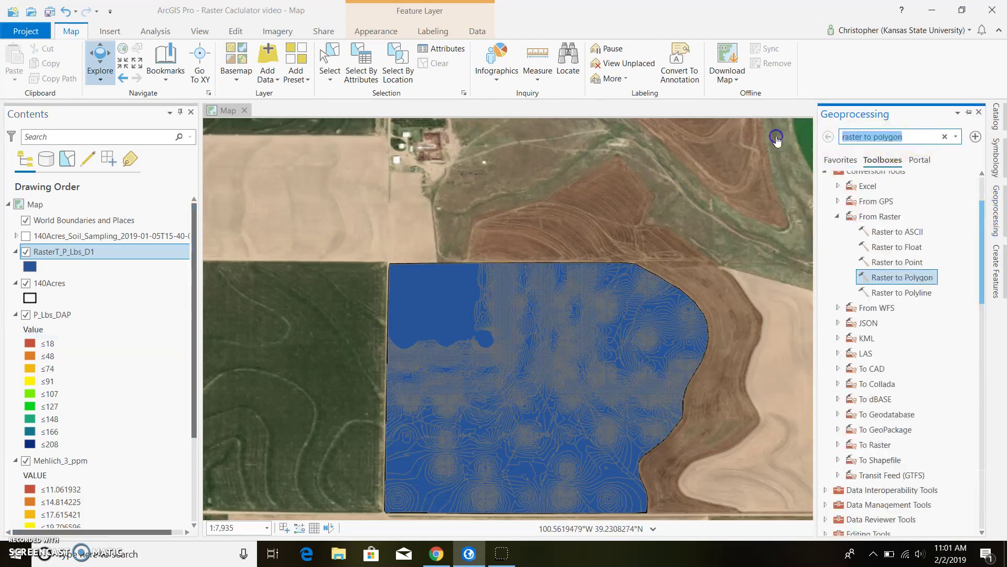
text(dissolve)
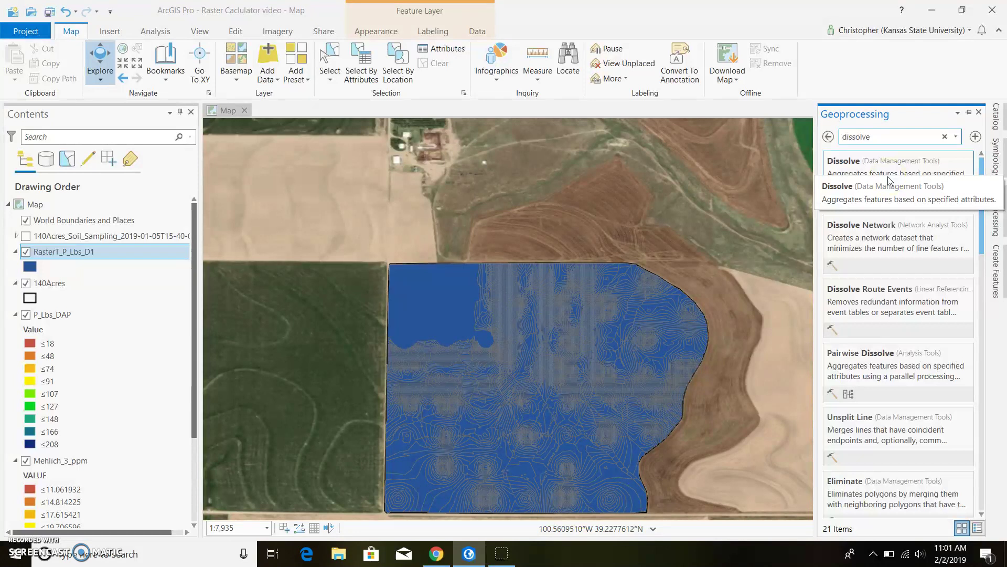
right_click(911, 180)
click(902, 186)
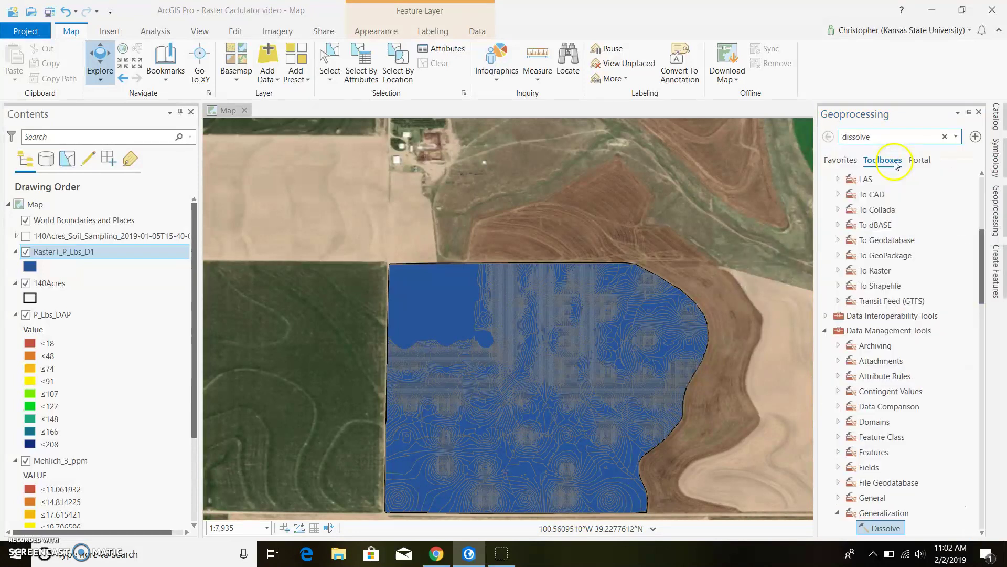
Dissolve RasterT_P_Lbs_D1 on gridcode into RasterT_P_Lbs_D1_Dissolve
click(886, 528)
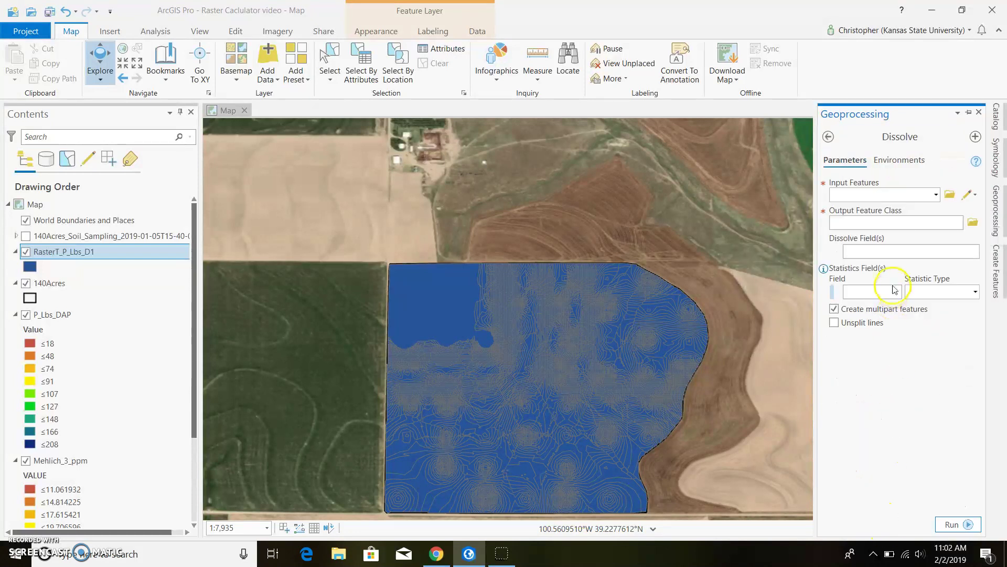
click(936, 194)
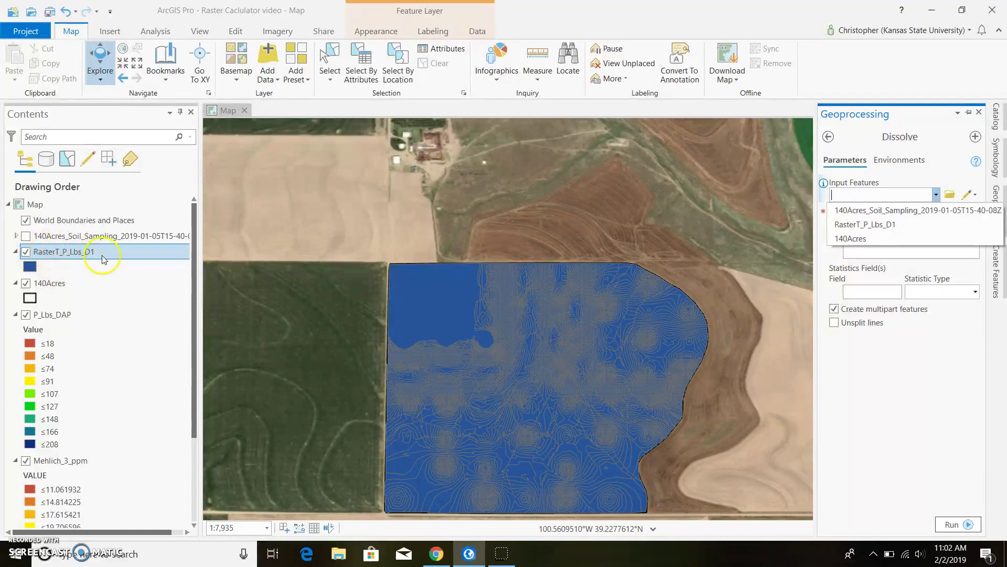
click(880, 224)
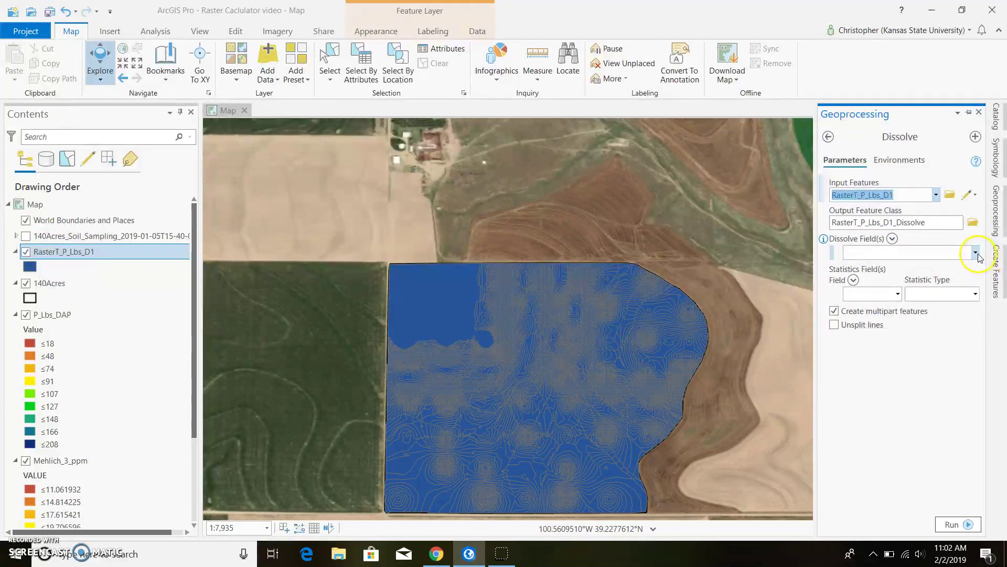
click(976, 254)
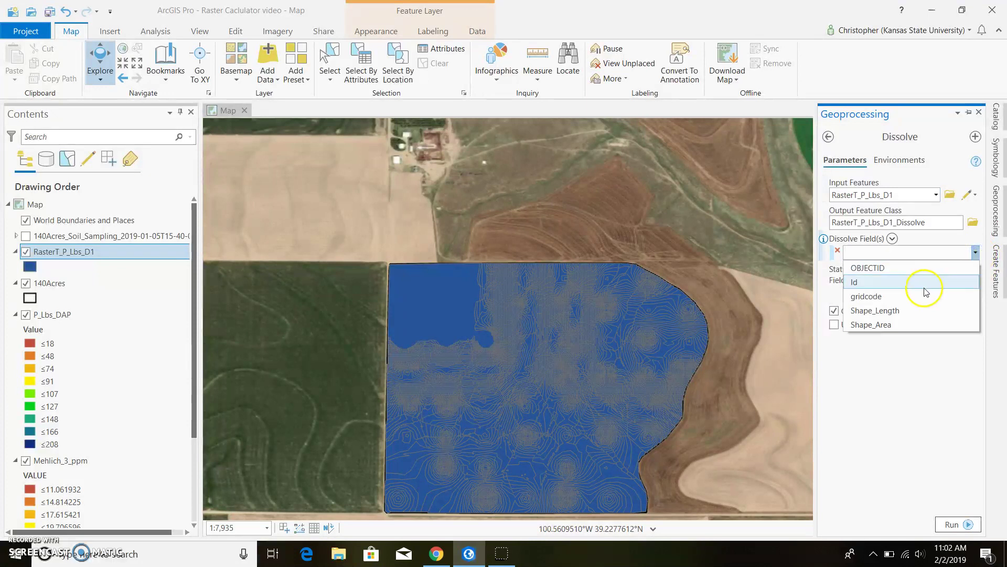
click(924, 296)
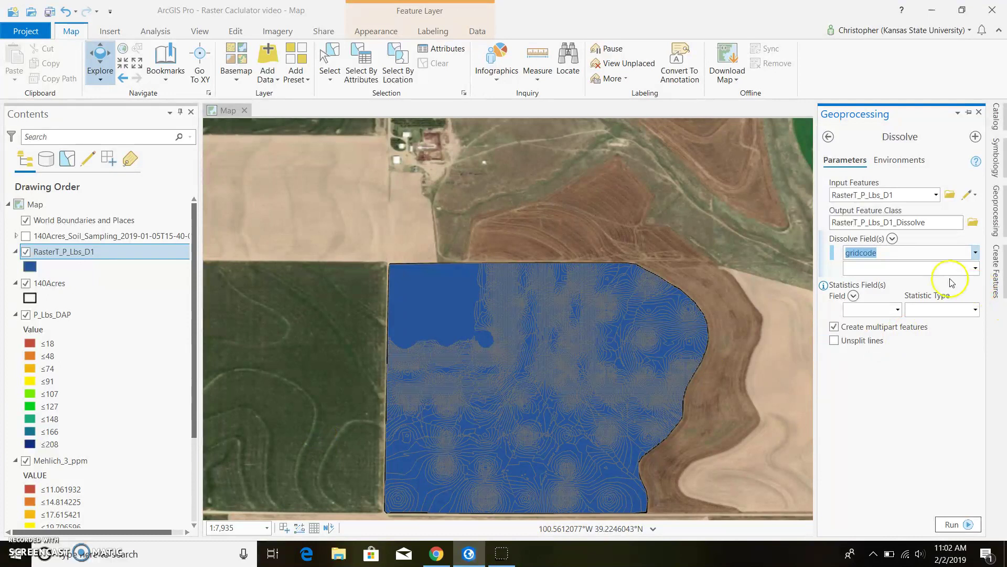
click(944, 524)
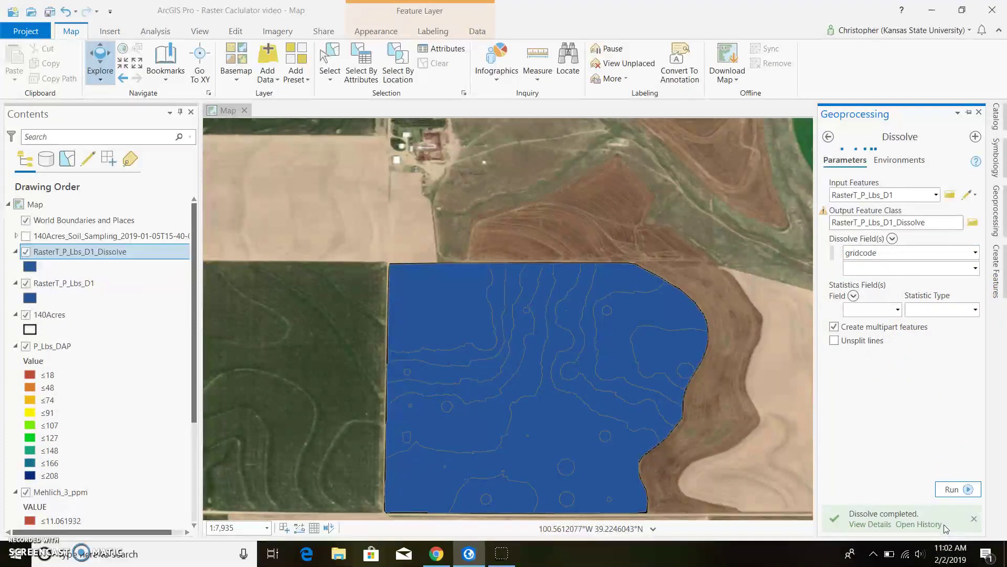
mouse_move(945, 527)
Hide and reshow the dissolved layer to compare, then bring up its layer options
click(26, 252)
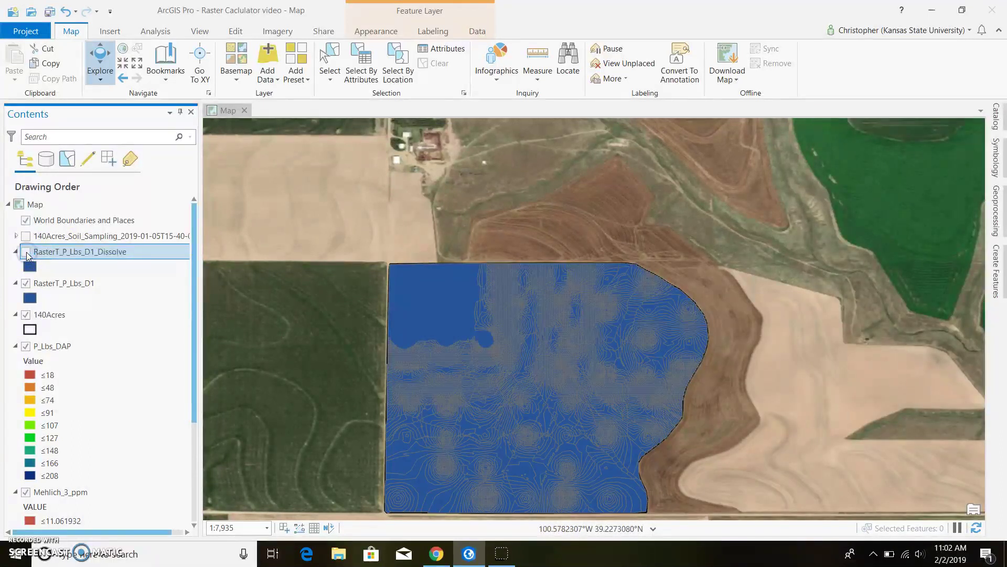
click(25, 252)
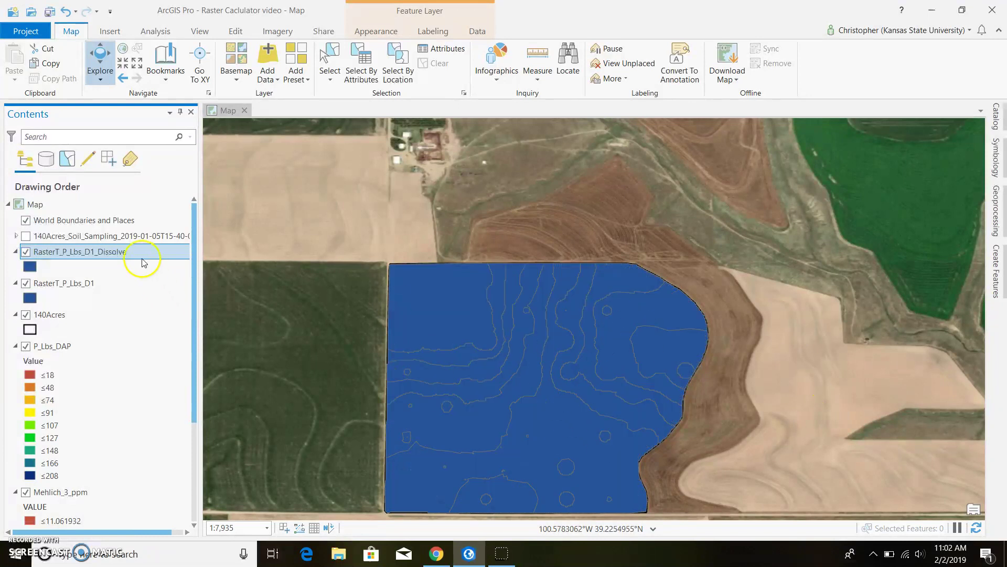
right_click(140, 254)
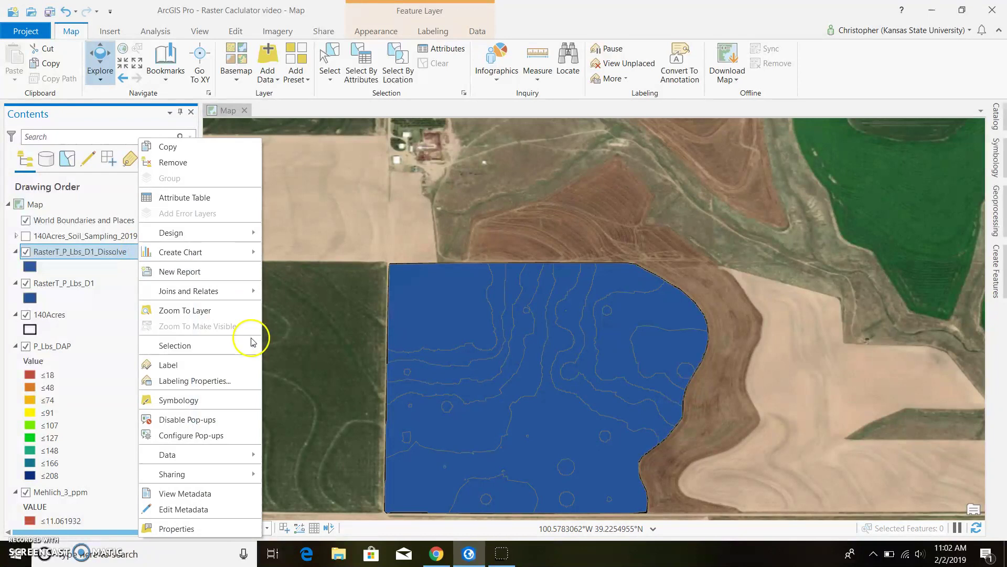
Symbolize the dissolved layer by Unique Values on gridcode with the red-yellow-green colour scheme
click(181, 401)
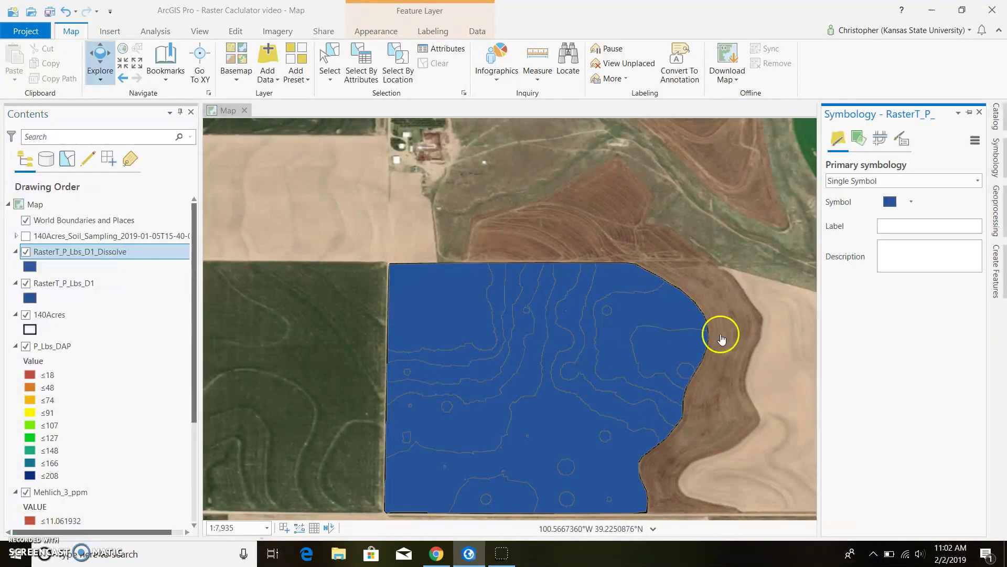
click(978, 181)
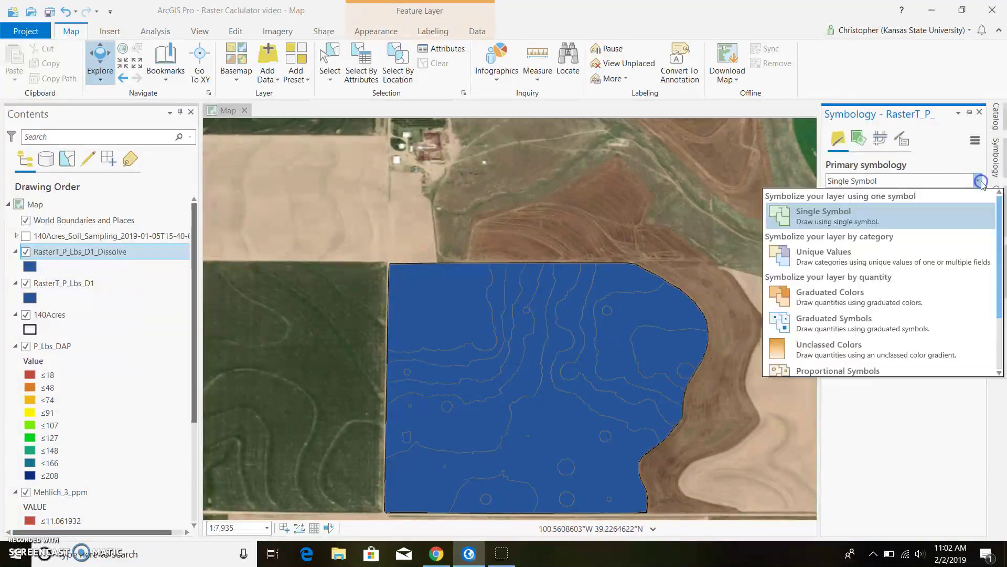
click(918, 255)
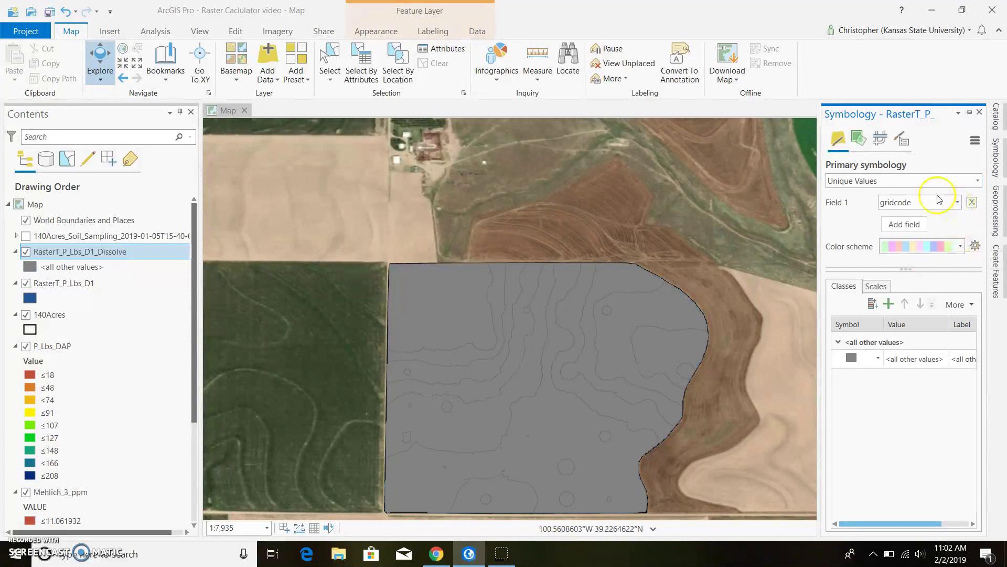
click(959, 248)
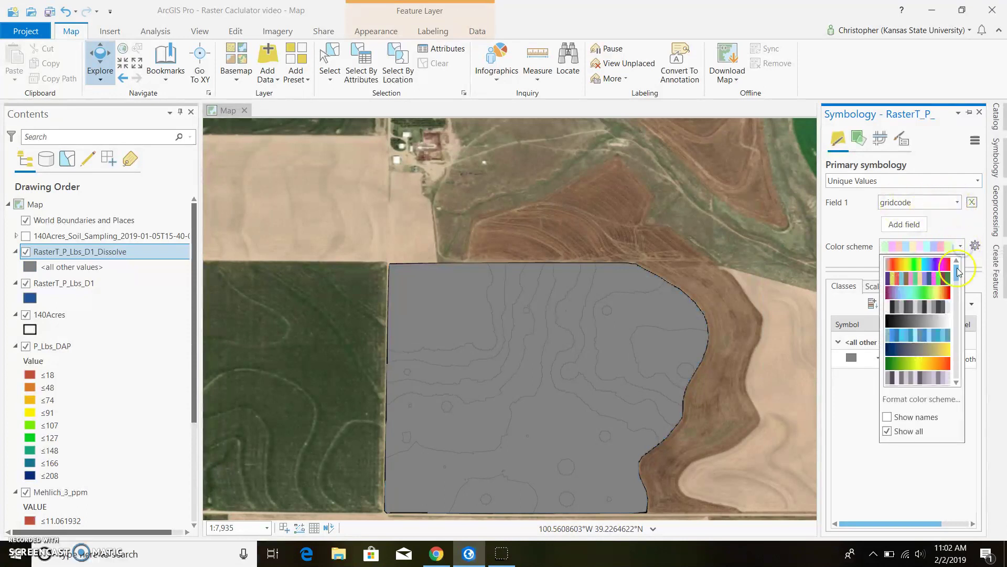
click(956, 383)
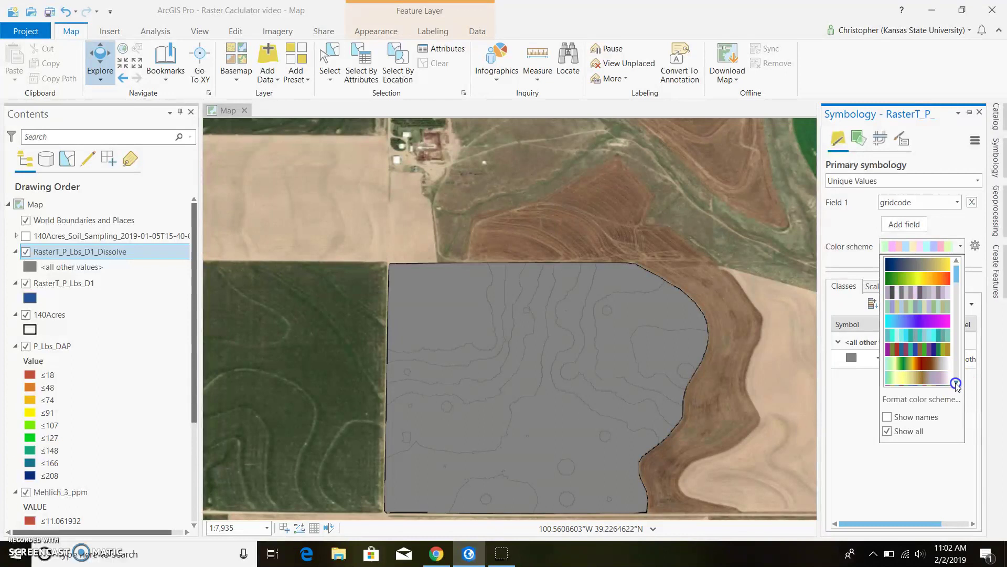
click(956, 384)
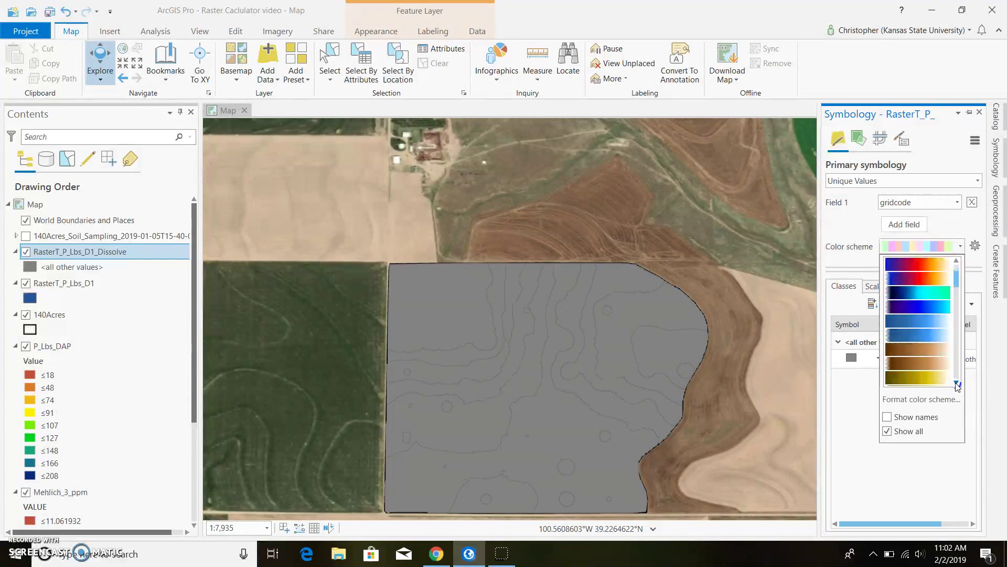
click(956, 384)
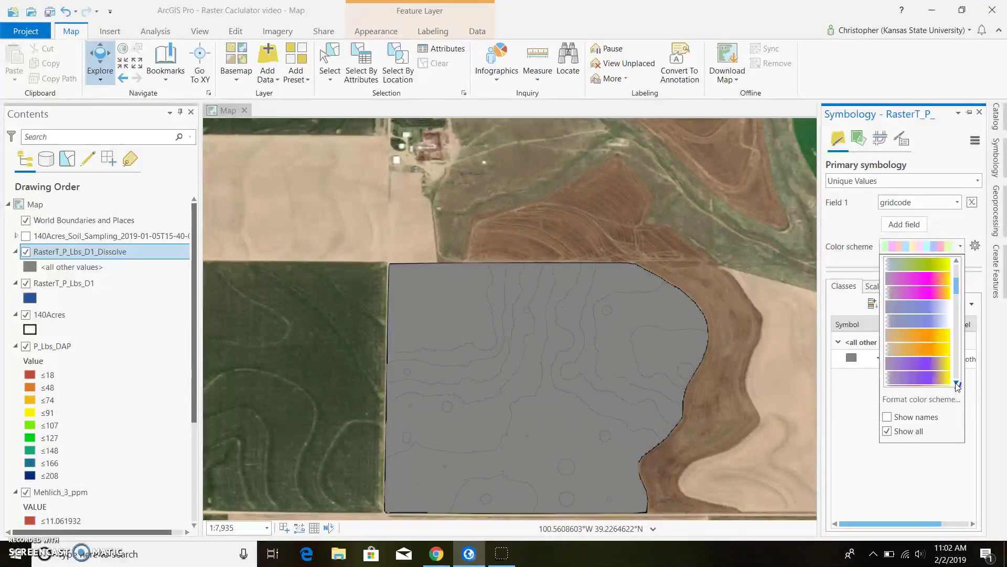
click(956, 383)
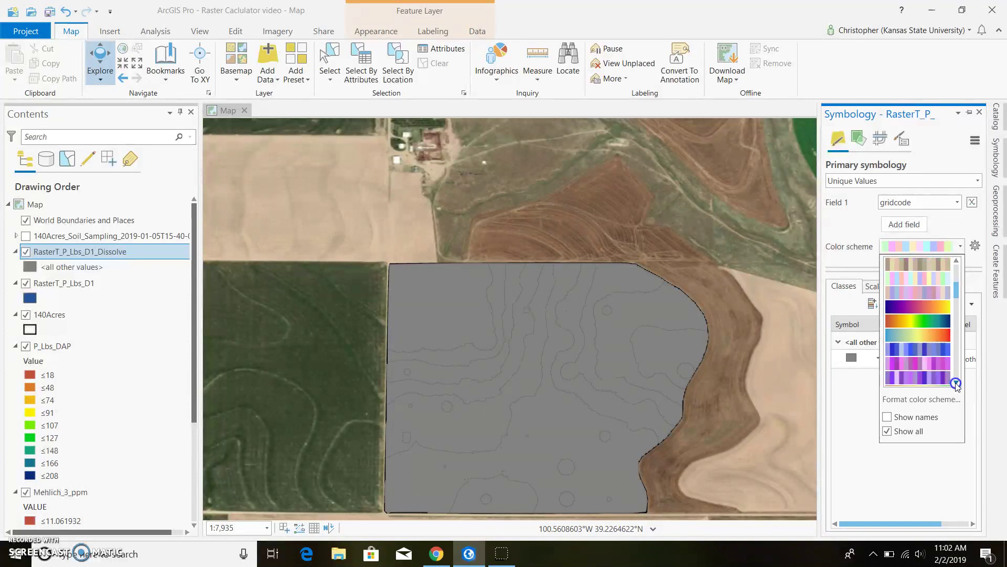
click(924, 308)
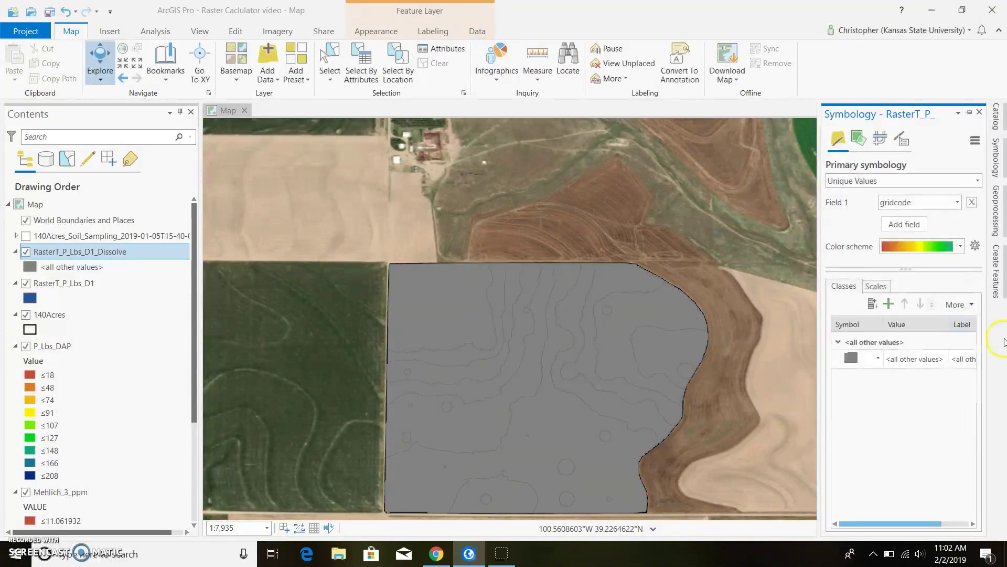
Remove the <all other values> class and add every gridcode value from 0 to 200 as classes
right_click(898, 359)
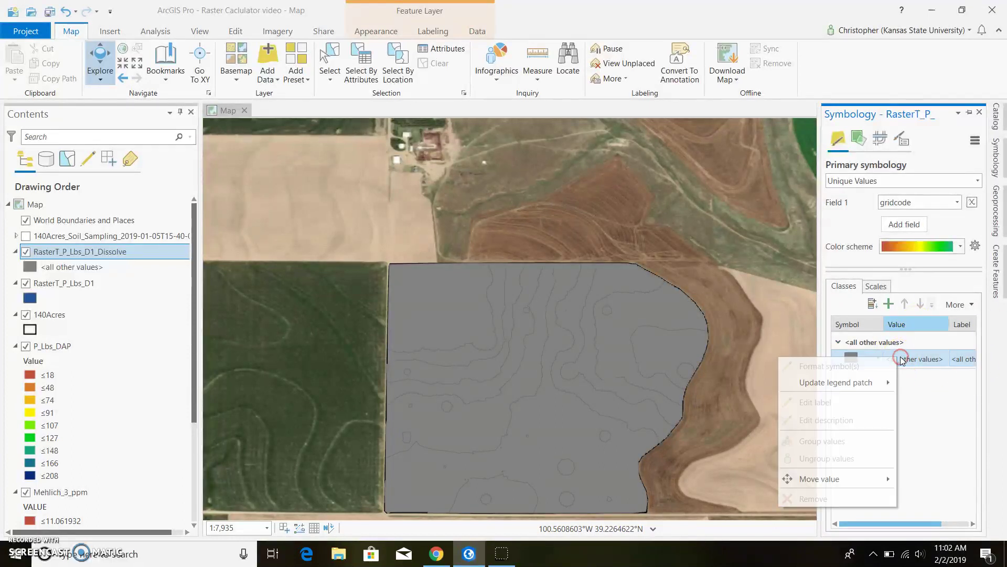
click(816, 498)
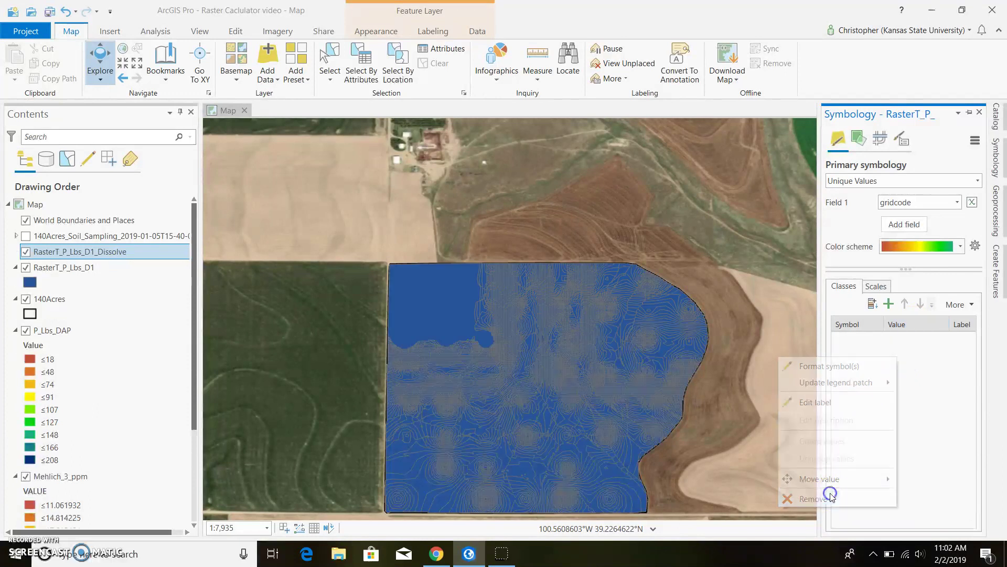
click(874, 305)
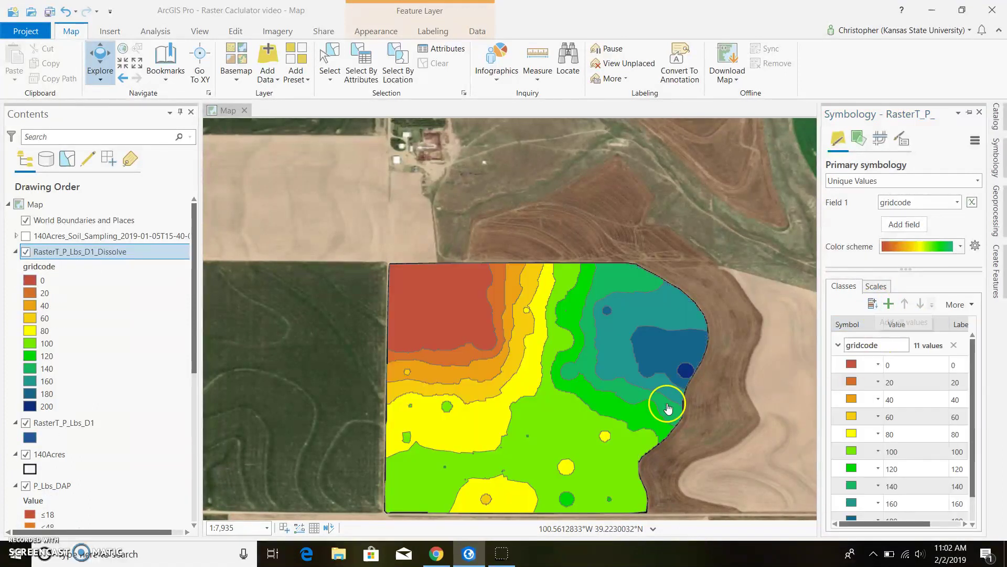
click(668, 409)
Reveal Export Features under the Data menu of the RasterT_P_Lbs_D1_Dissolve layer in Contents
scroll(480, 451, up, 1)
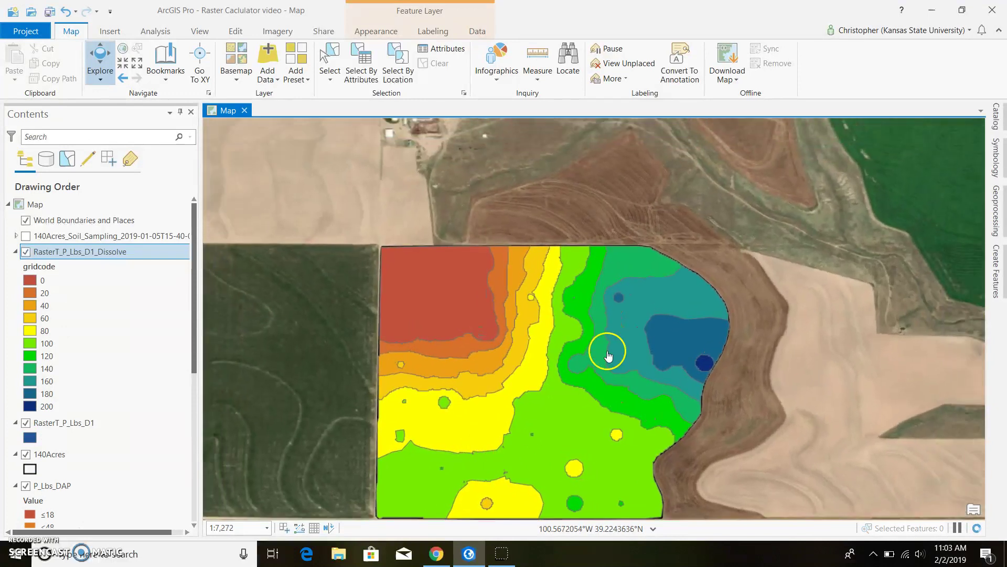
scroll(608, 356, down, 2)
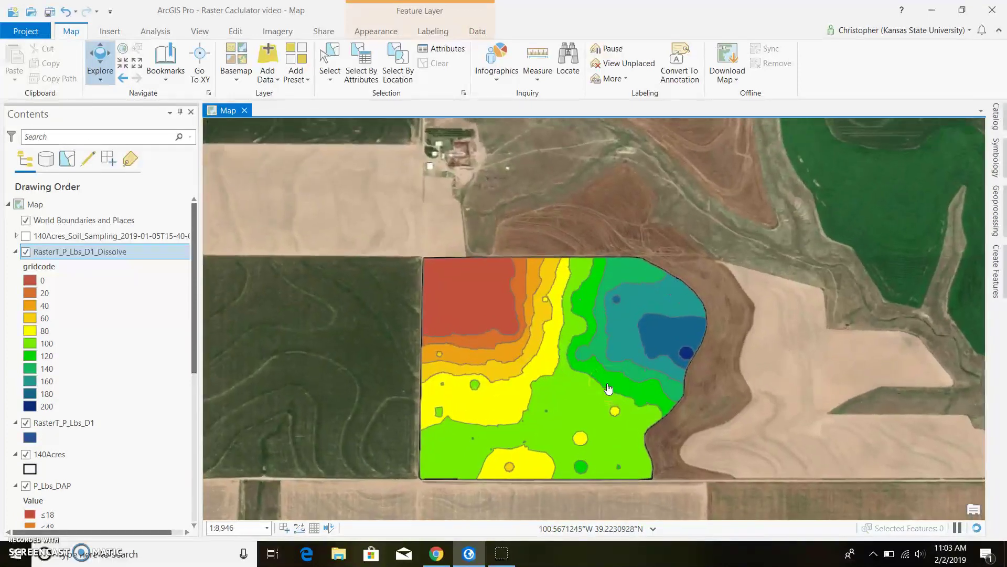
scroll(581, 402, up, 2)
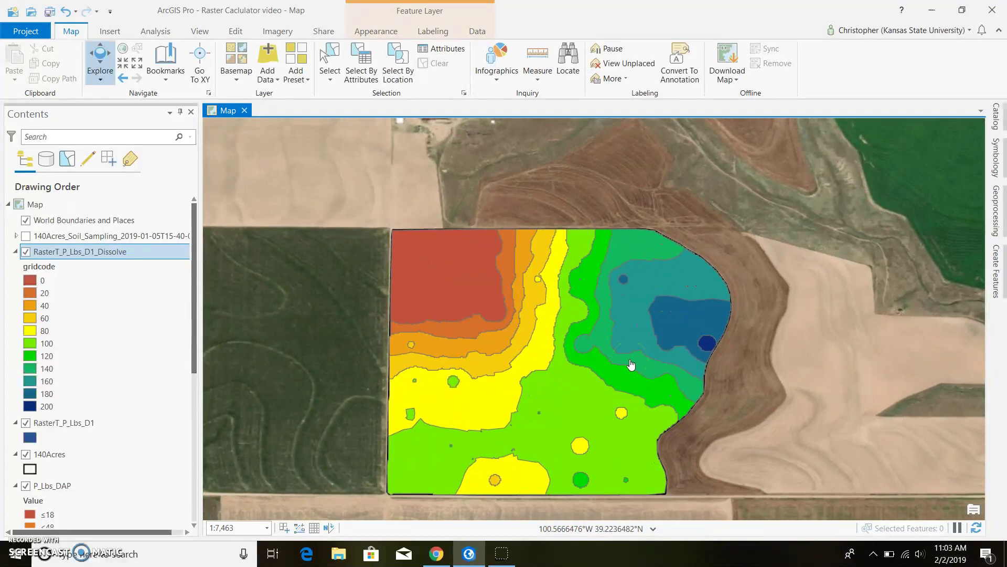
right_click(135, 254)
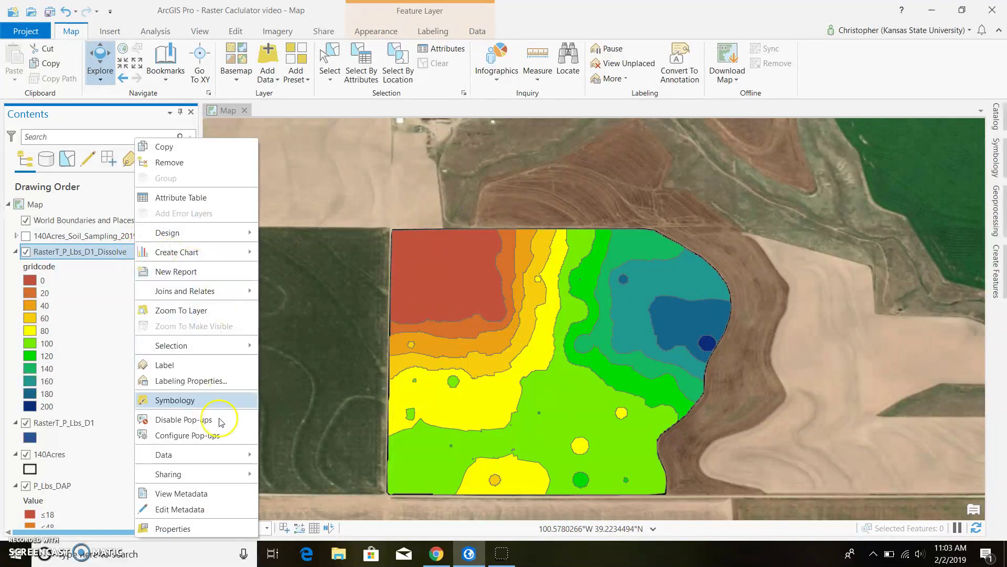
mouse_move(251, 454)
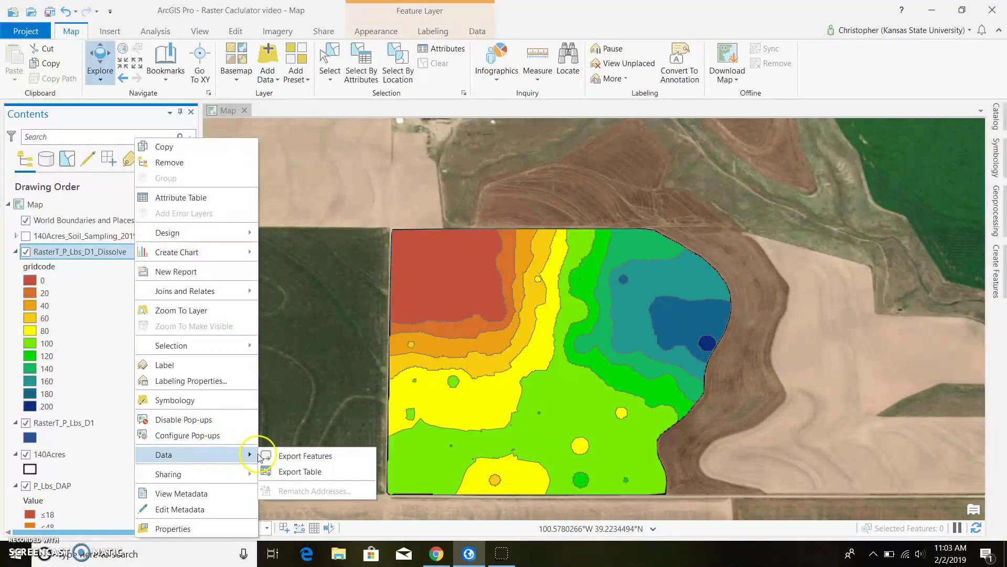